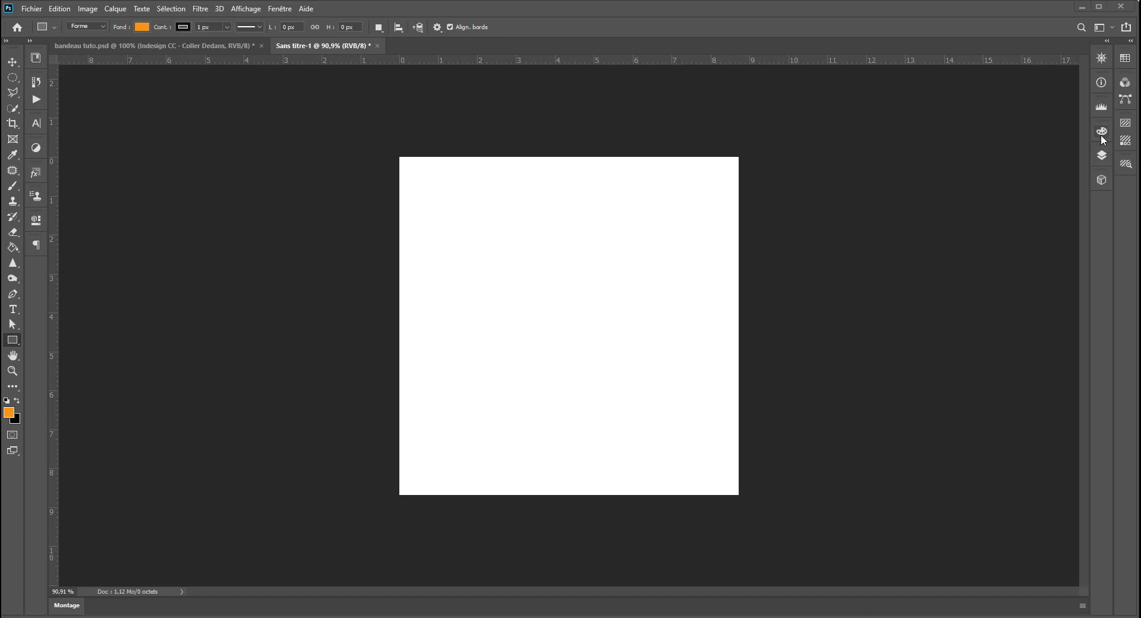
# - Display the Nuancier (Swatches) panel for the blank document
pyautogui.click(278, 8)
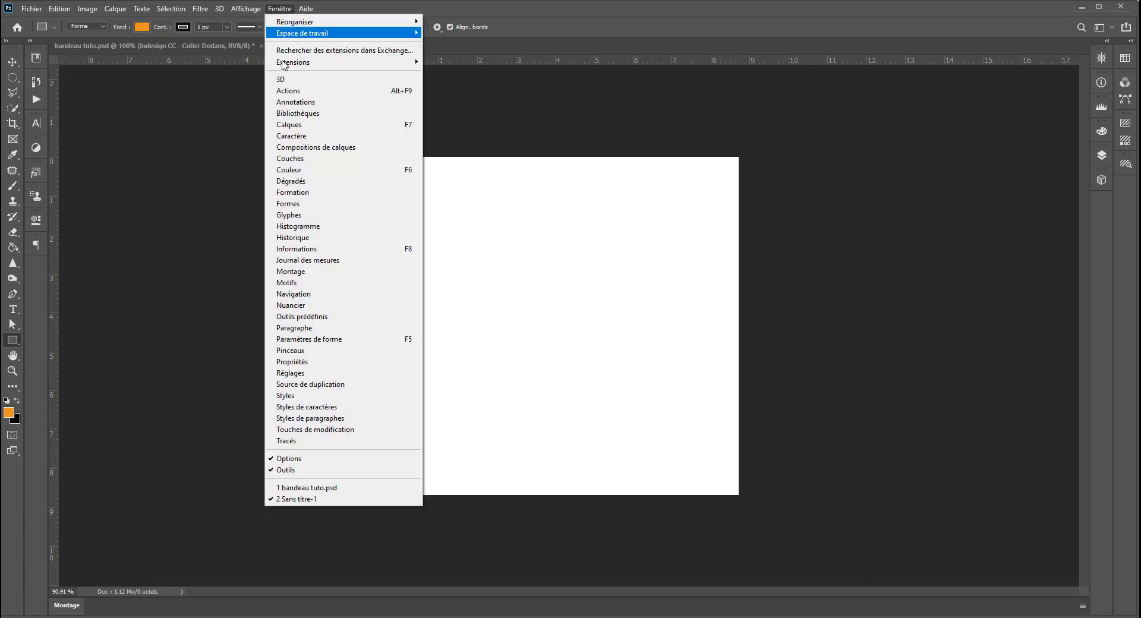
pyautogui.click(291, 305)
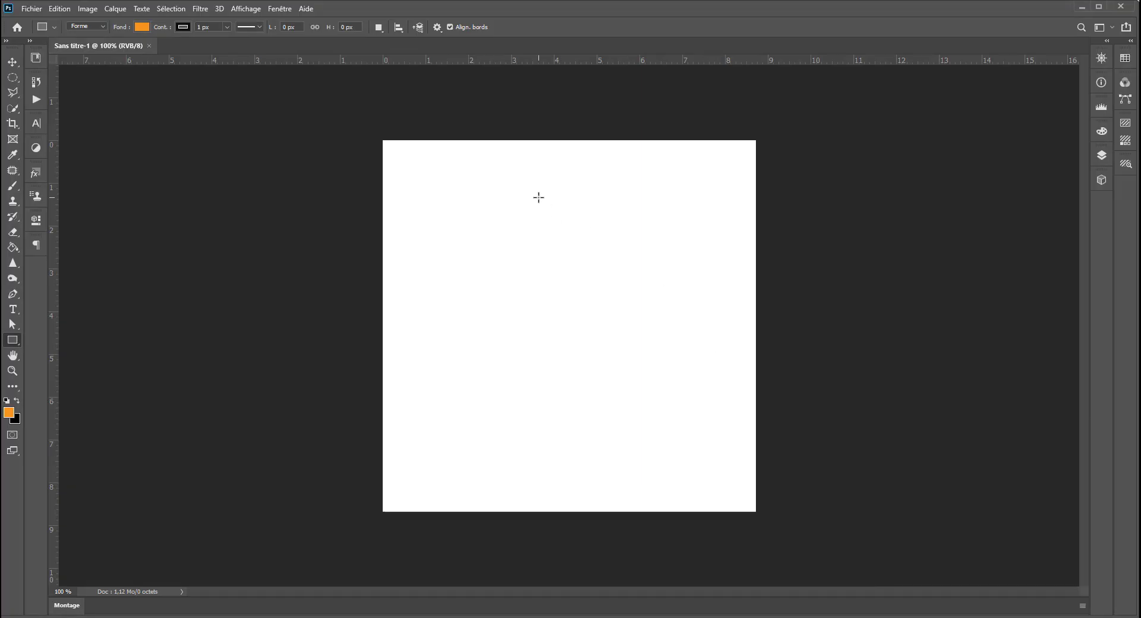
pyautogui.click(286, 10)
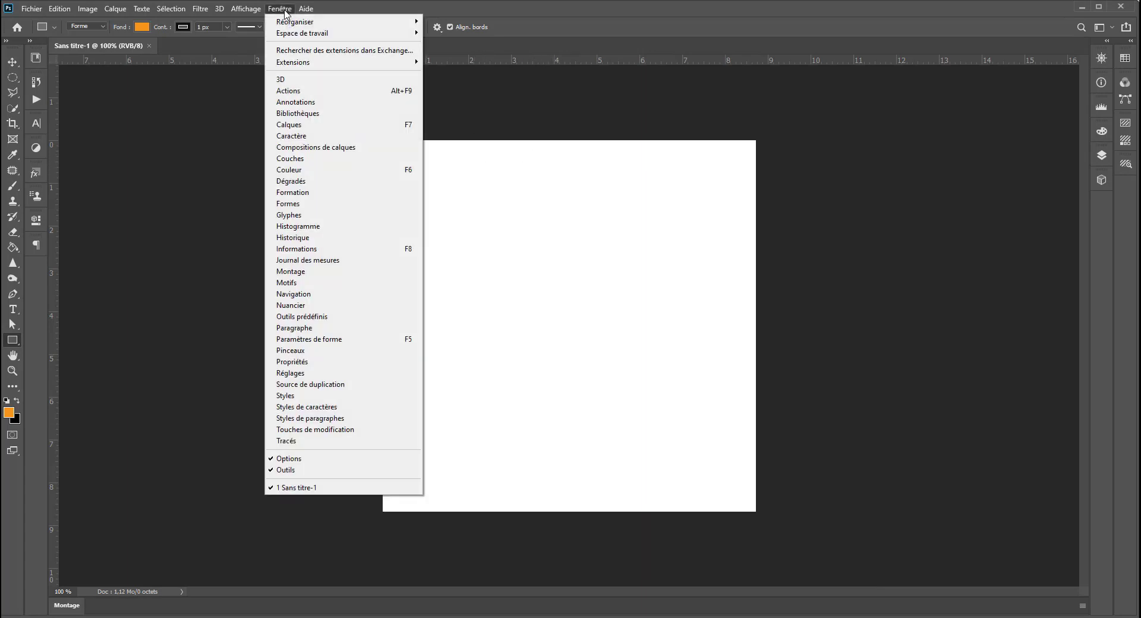
pyautogui.click(313, 306)
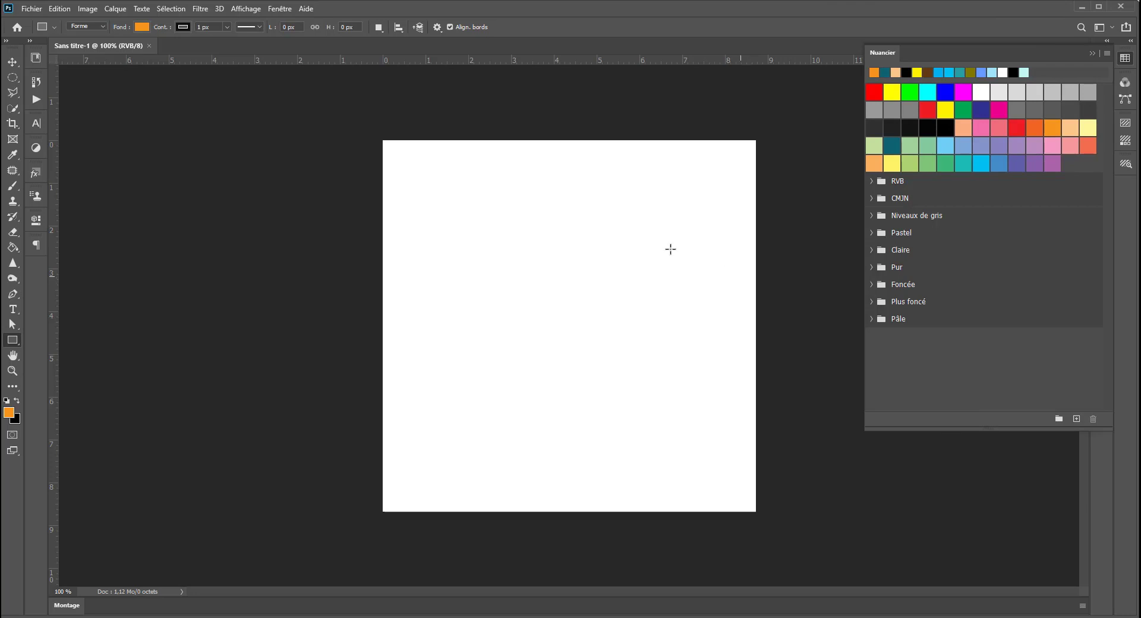
# - Draw a rectangle shape about 364 px wide and 340 px high in the upper part of the canvas
pyautogui.rightClick(6, 343)
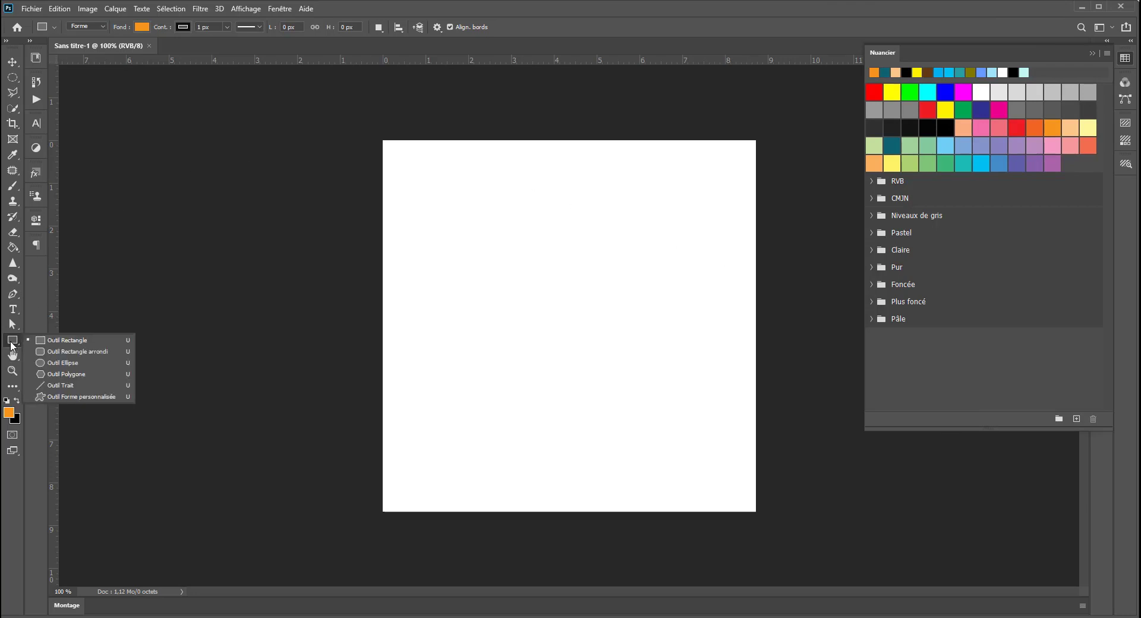
pyautogui.click(61, 339)
pyautogui.moveTo(439, 187); pyautogui.dragTo(655, 389)
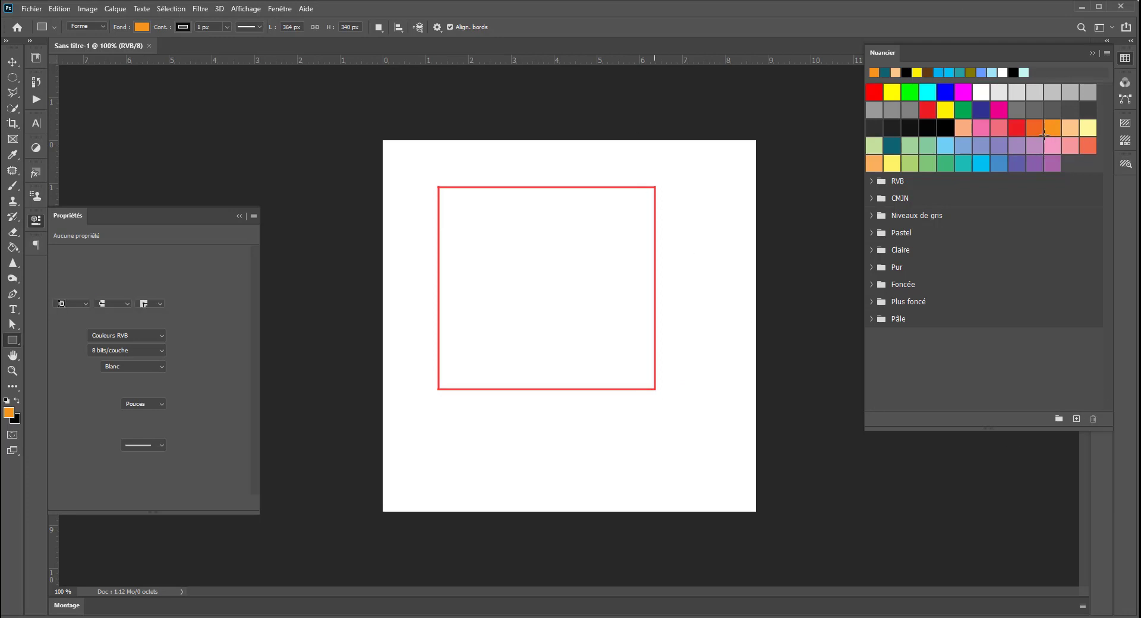
# - Apply a pastel violet swatch to the rectangle, replace it with the red swatch, and switch to the Move tool
pyautogui.click(996, 140)
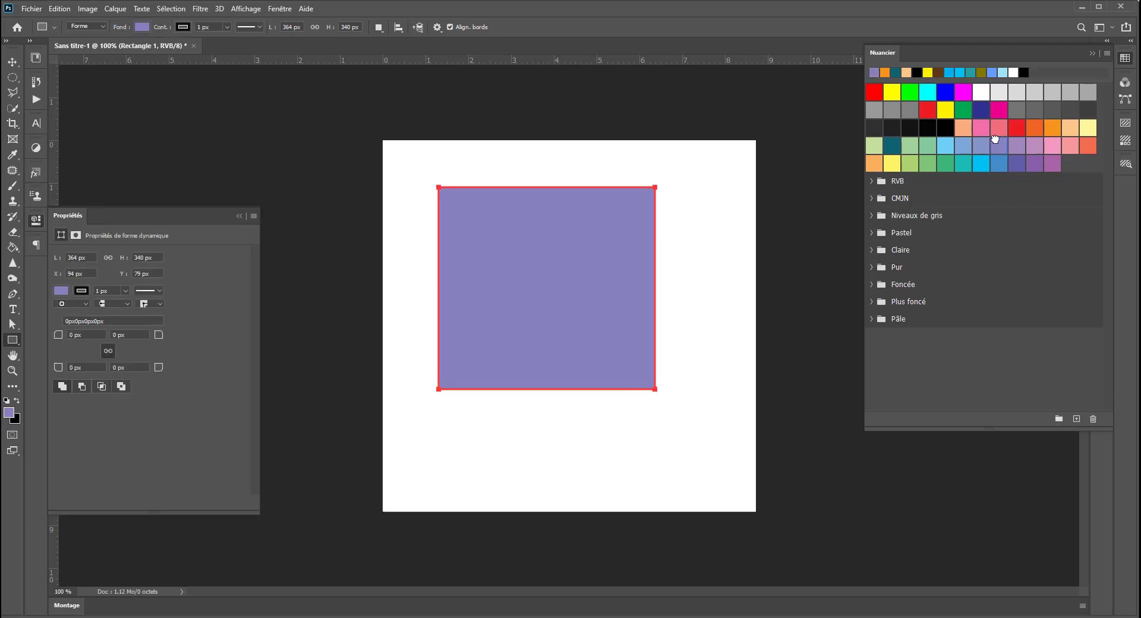
pyautogui.click(13, 78)
pyautogui.click(928, 110)
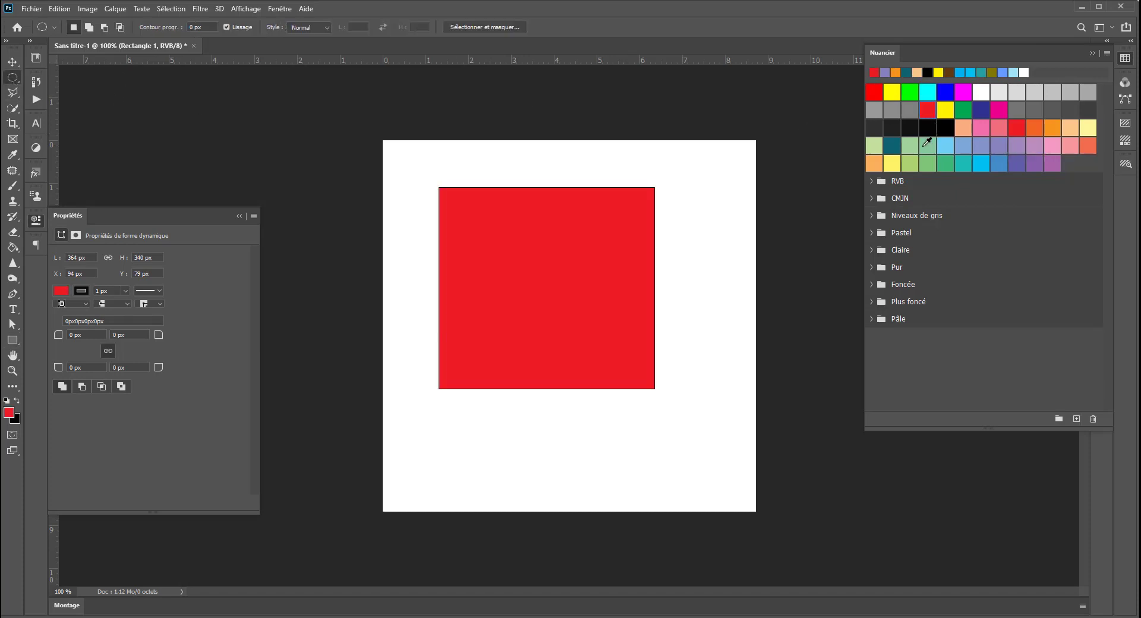
pyautogui.click(13, 61)
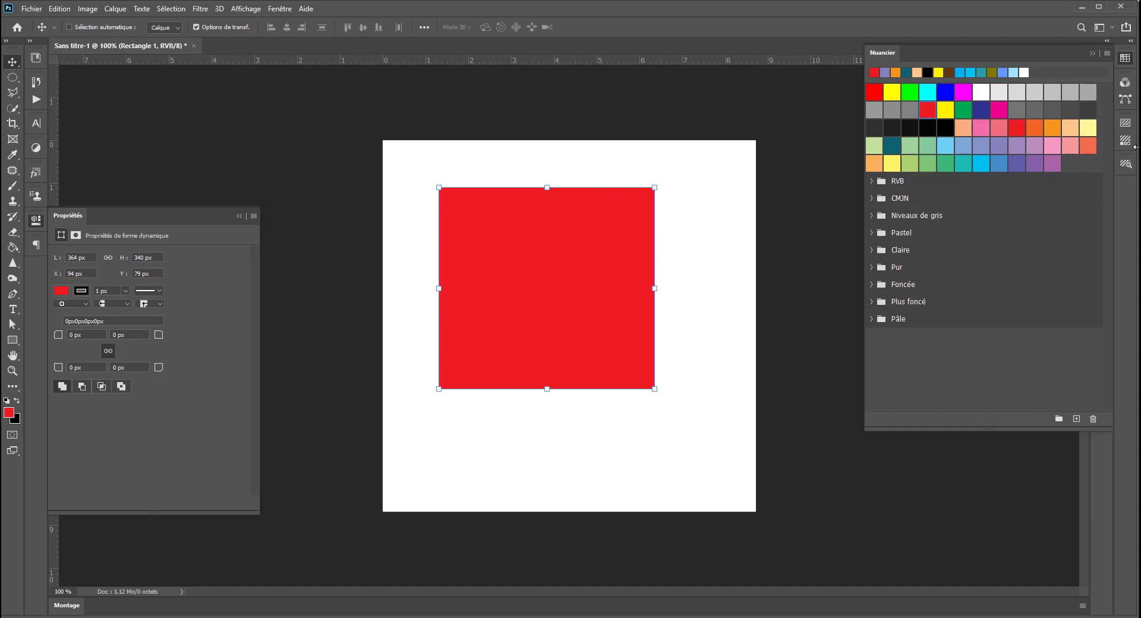
# - Collapse the swatches, move the Calques (Layers) panel to the outermost icon column and expand it
pyautogui.click(1124, 58)
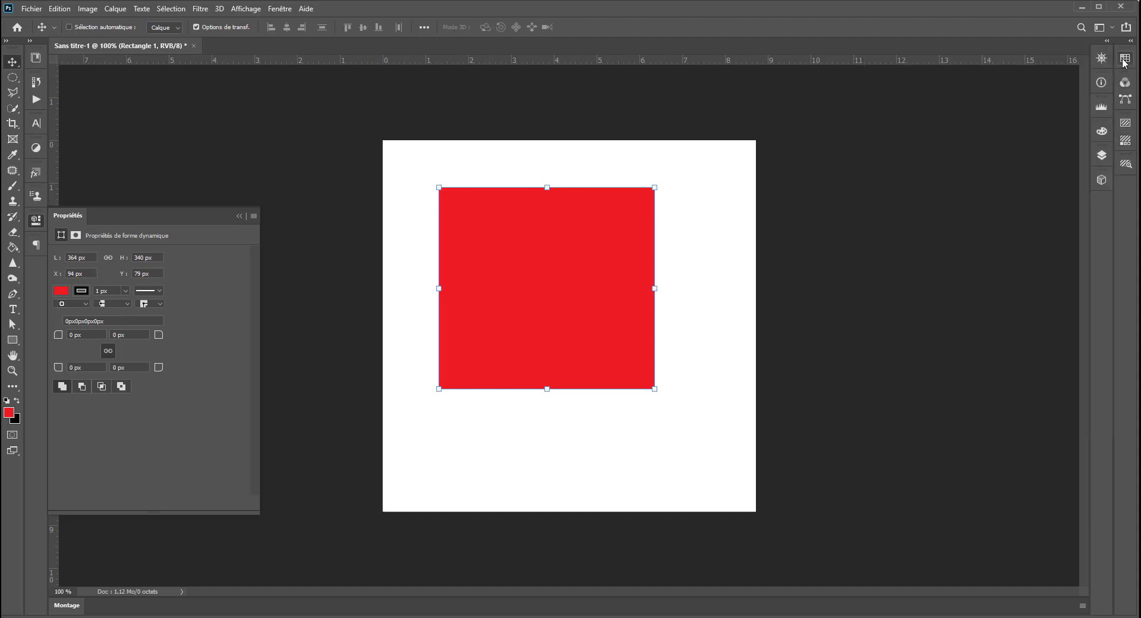
pyautogui.click(1101, 155)
pyautogui.moveTo(1105, 160); pyautogui.dragTo(1125, 186)
pyautogui.click(1126, 189)
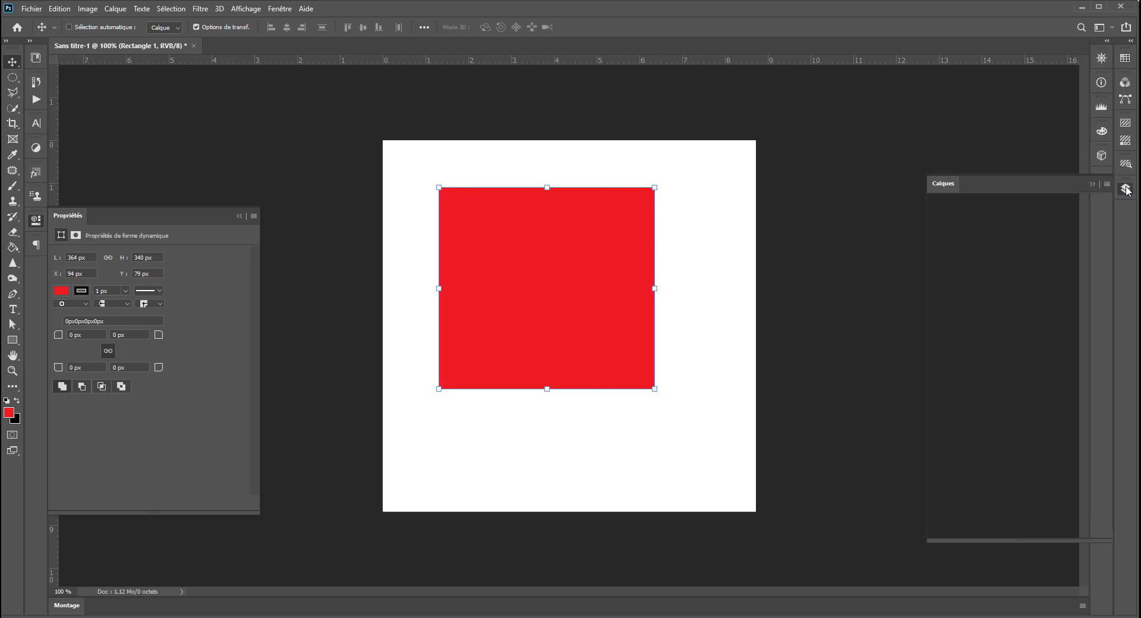
# - Select the Arrière-plan layer and pick the magenta and pastel blue swatches as the foreground colour
pyautogui.click(1026, 315)
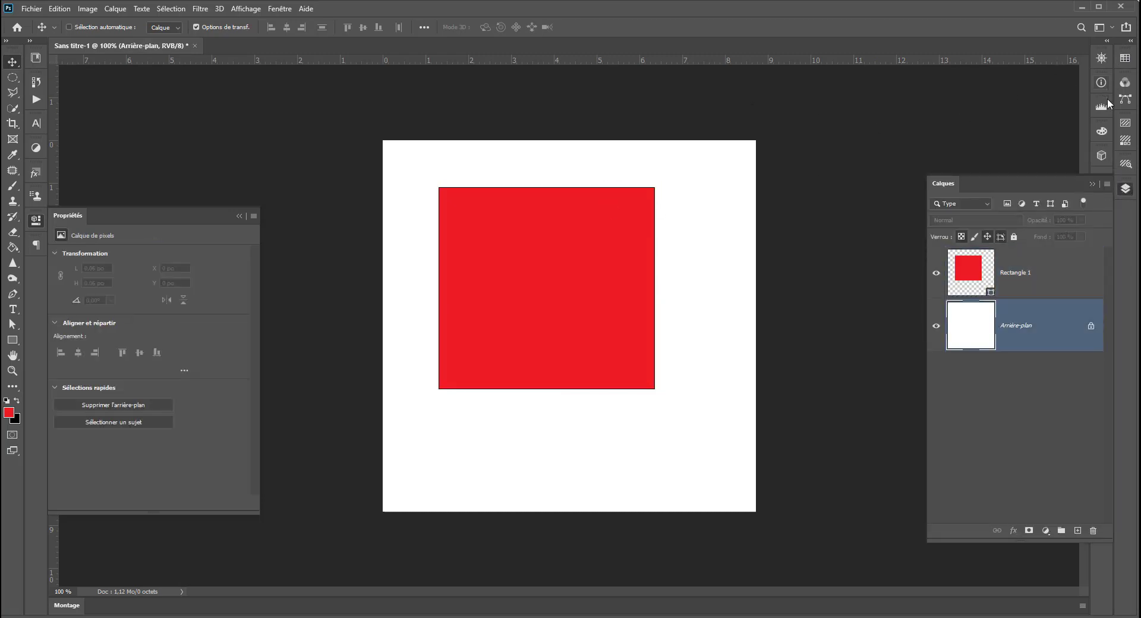
pyautogui.click(1126, 58)
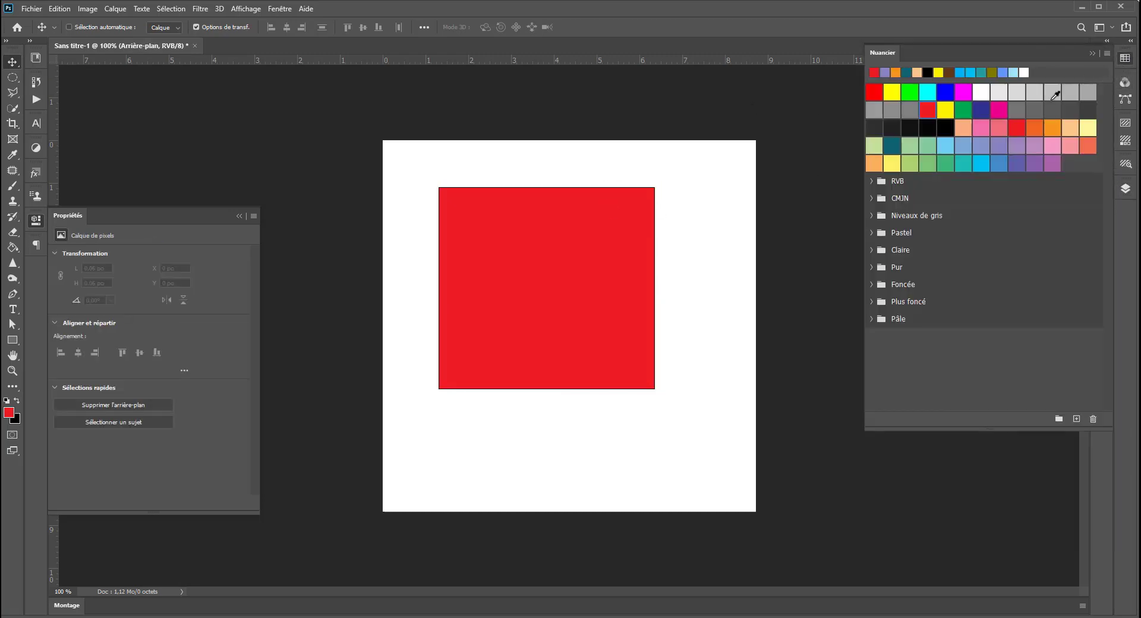
pyautogui.click(1004, 113)
pyautogui.click(966, 146)
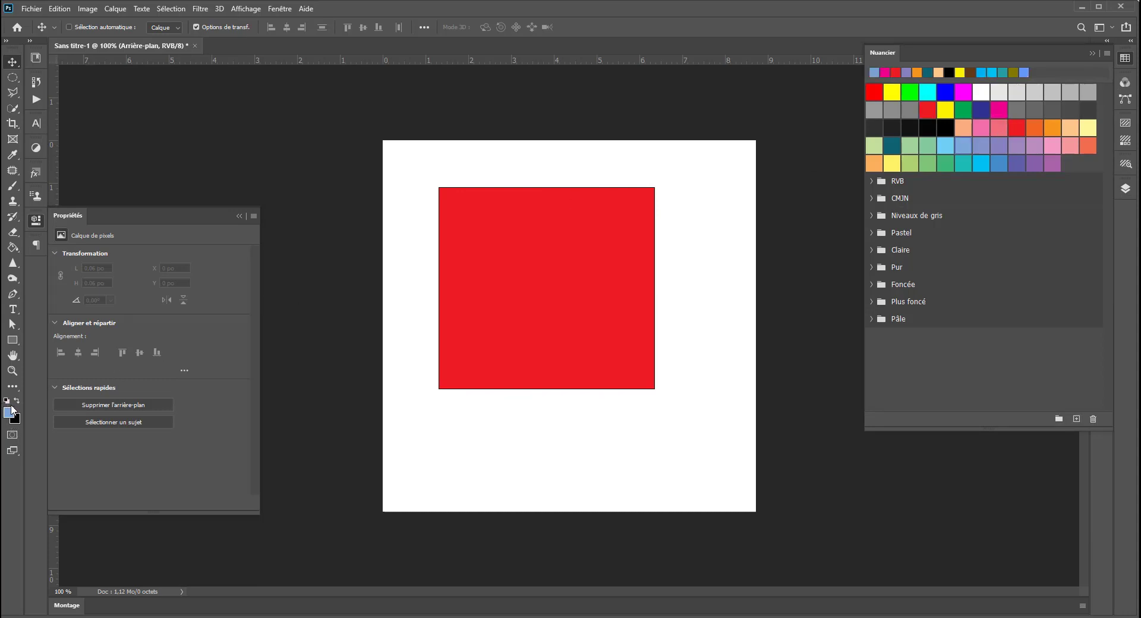
# - Select the rectangle on the canvas and try the red, green and dark blue swatches as its fill
pyautogui.keyDown('ctrl'); pyautogui.click(546, 246); pyautogui.keyUp('ctrl')
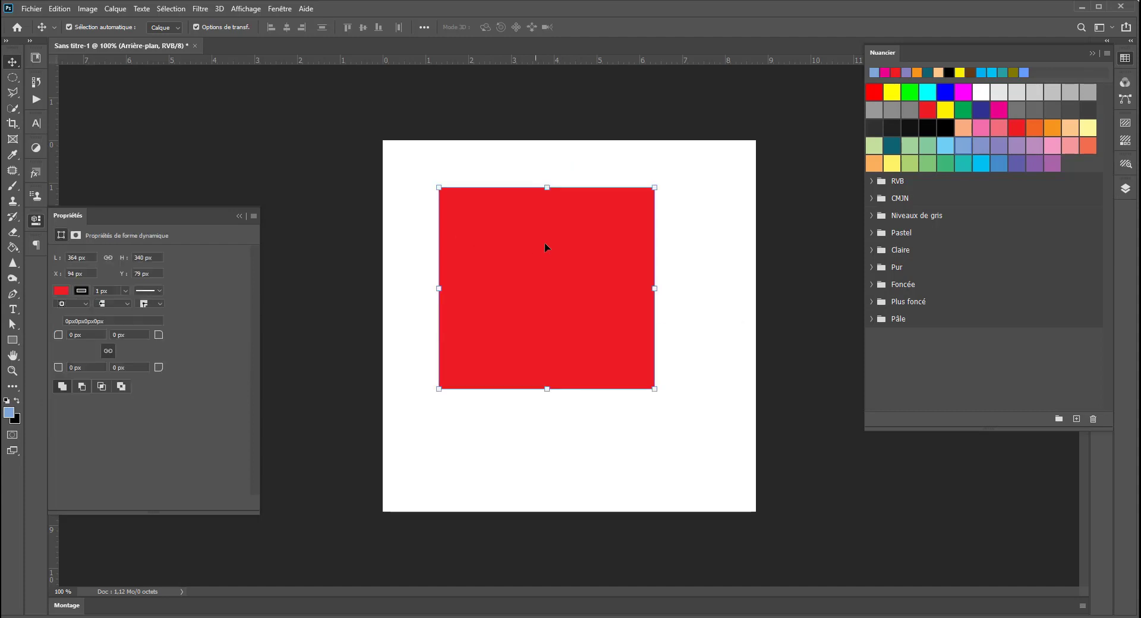
pyautogui.click(928, 110)
pyautogui.click(962, 111)
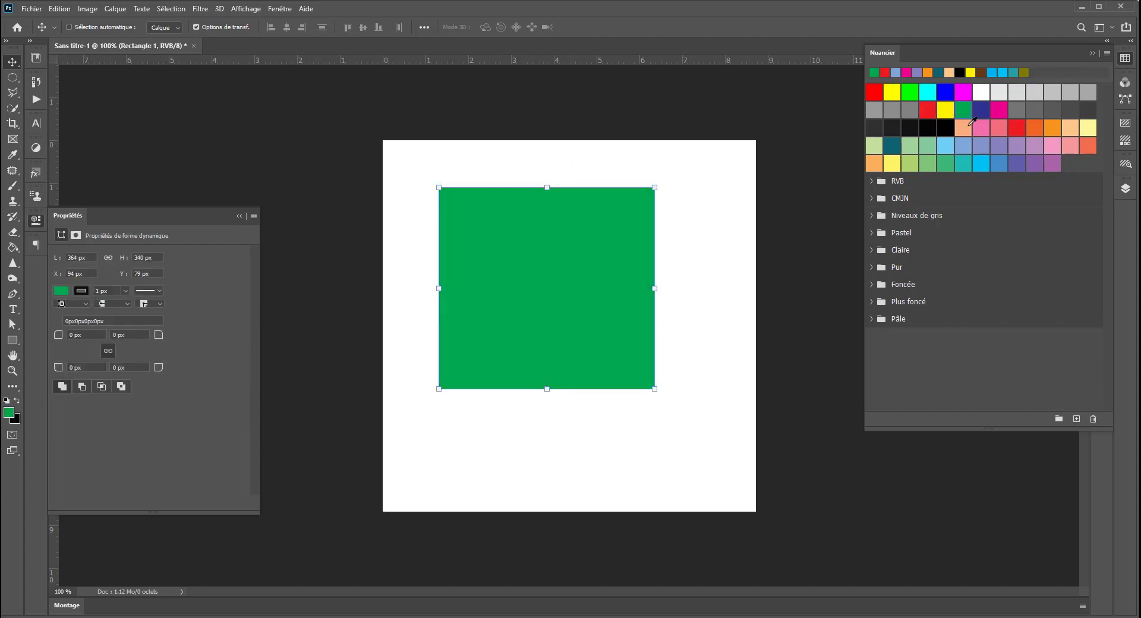
pyautogui.click(1017, 127)
pyautogui.click(979, 111)
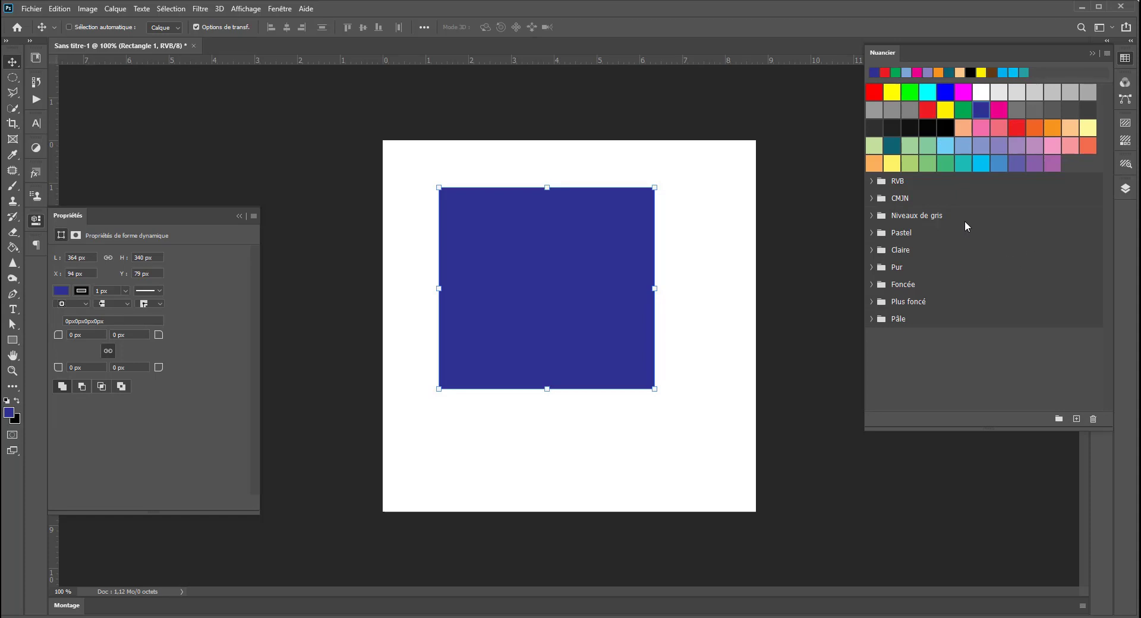
# - Look through the swatch groups from RVB to Pâle, expanding the Claire and Pur groups
pyautogui.click(872, 182)
pyautogui.click(873, 183)
pyautogui.click(873, 199)
pyautogui.click(872, 198)
pyautogui.click(873, 216)
pyautogui.click(872, 215)
pyautogui.click(877, 250)
pyautogui.doubleClick(871, 253)
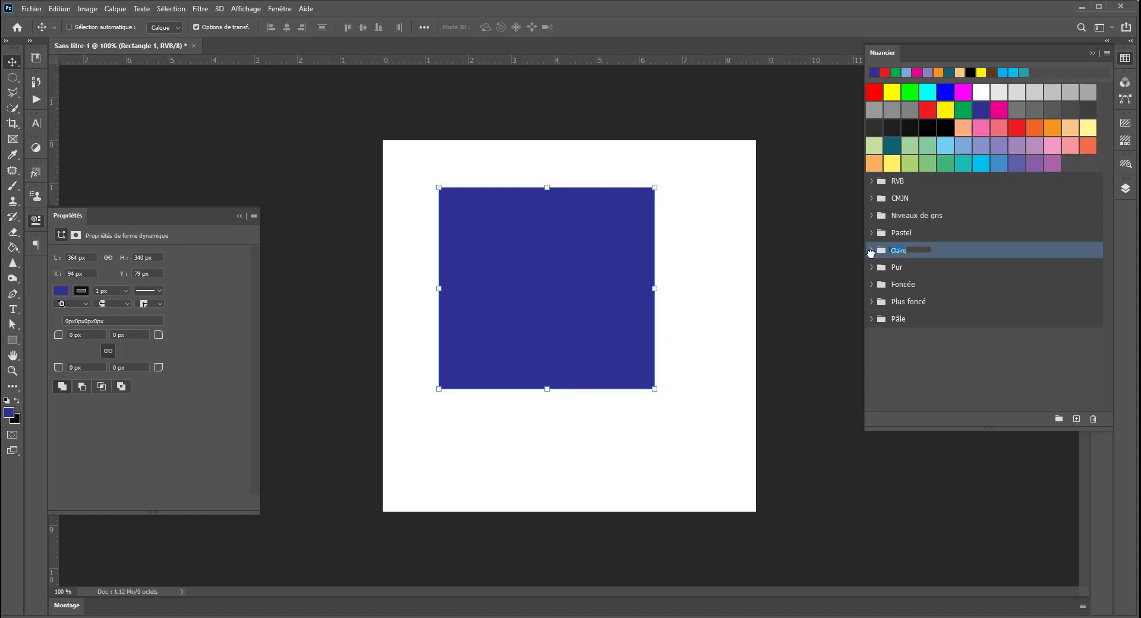
pyautogui.click(871, 250)
pyautogui.click(872, 250)
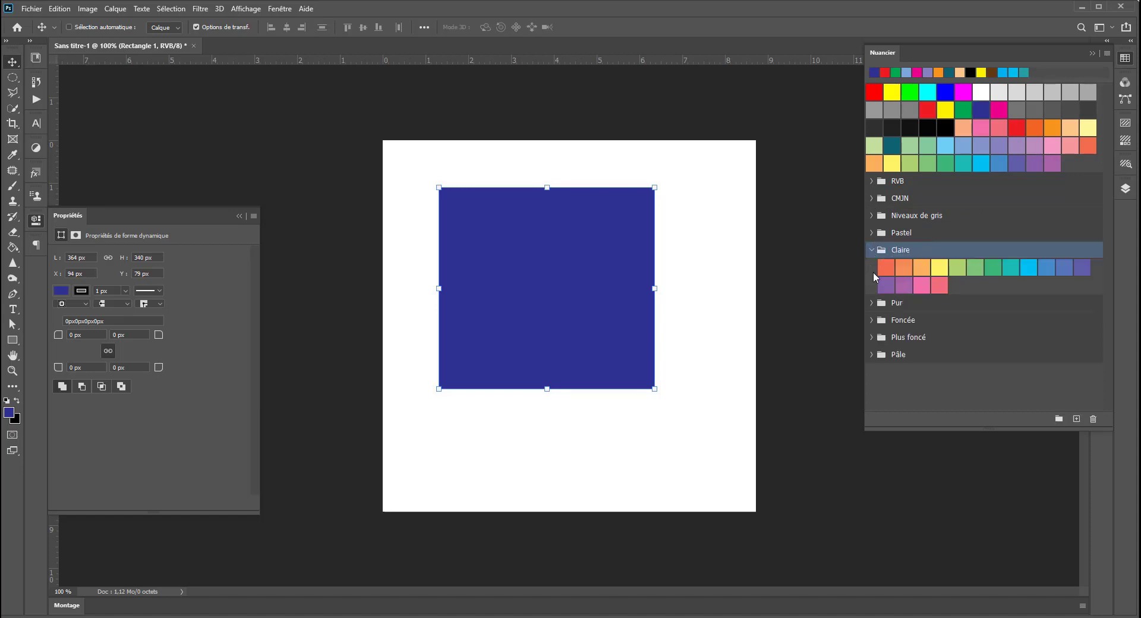
pyautogui.click(872, 302)
pyautogui.click(868, 355)
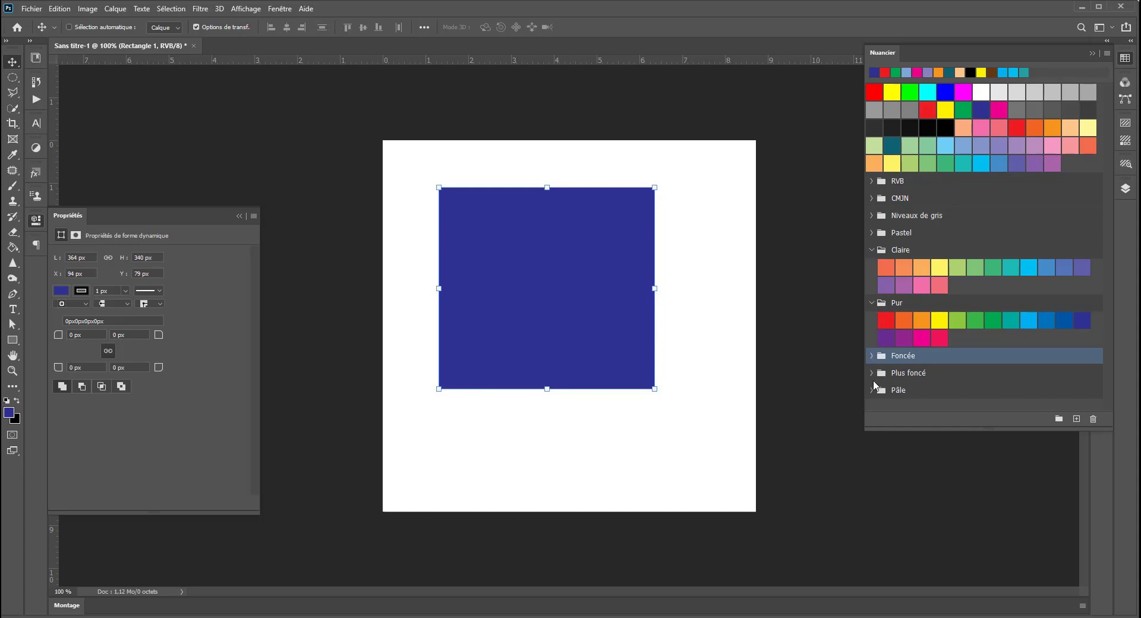
pyautogui.click(872, 390)
pyautogui.click(874, 389)
# - Fill the rectangle with the last ungrouped swatch, Magenta violet clair, and delete that swatch
pyautogui.scroll(3, 746, 297)
pyautogui.scroll(-4, 746, 297)
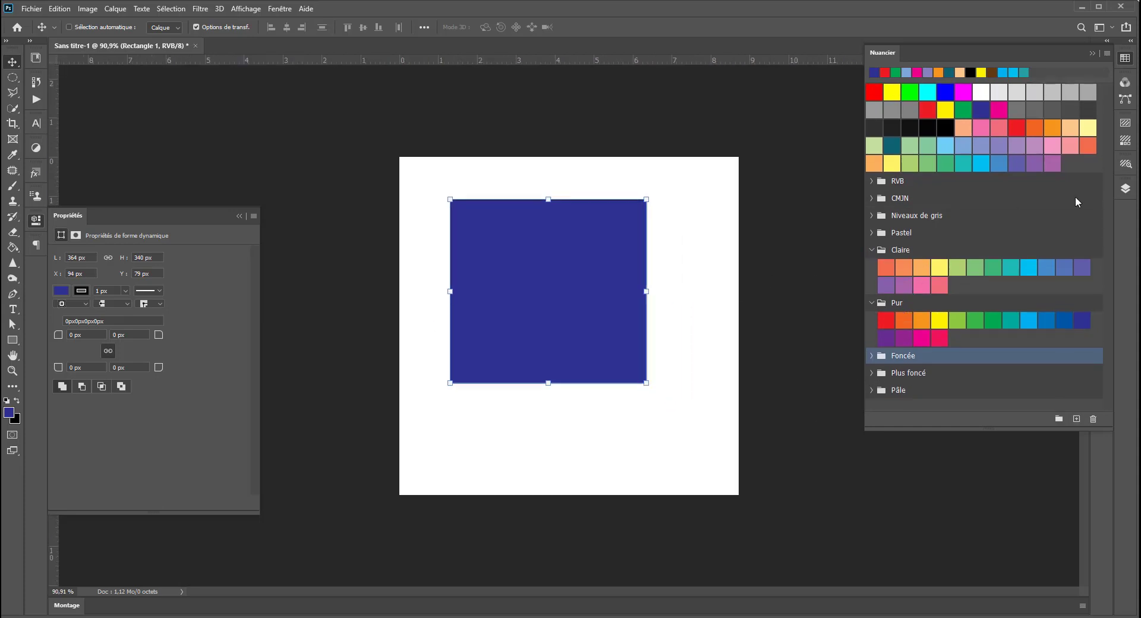
pyautogui.click(1052, 162)
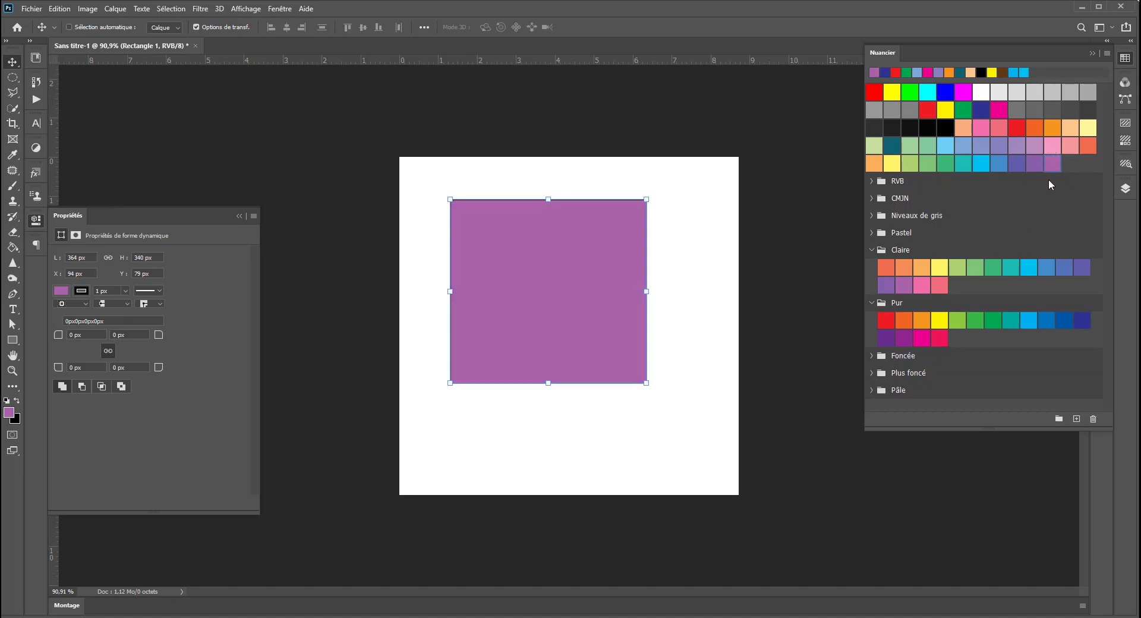
pyautogui.rightClick(1053, 162)
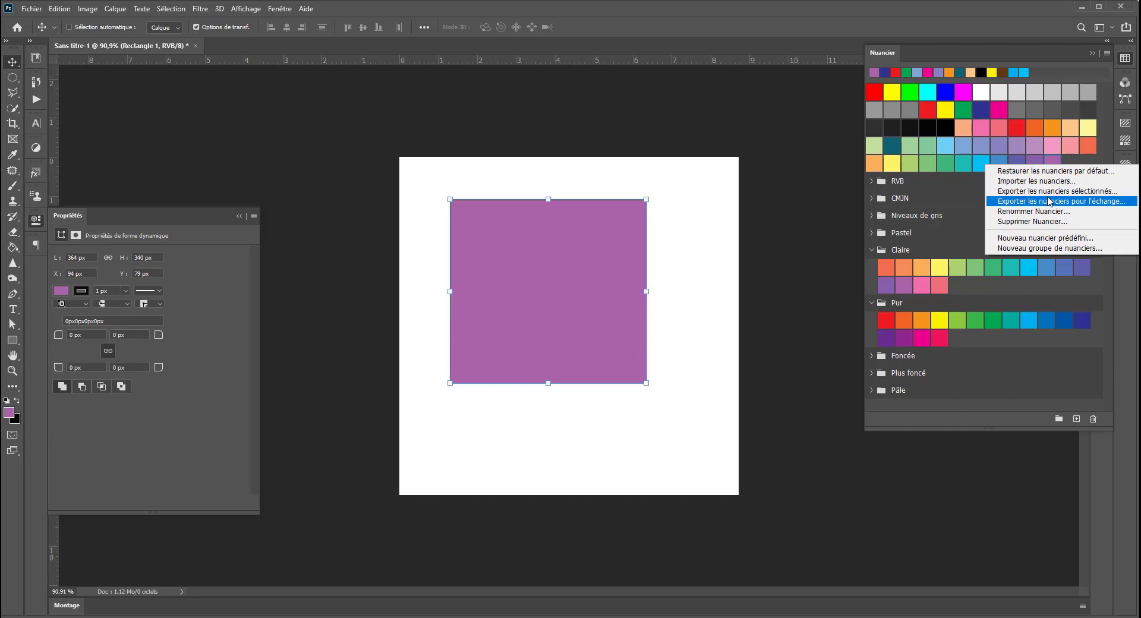
pyautogui.click(1046, 222)
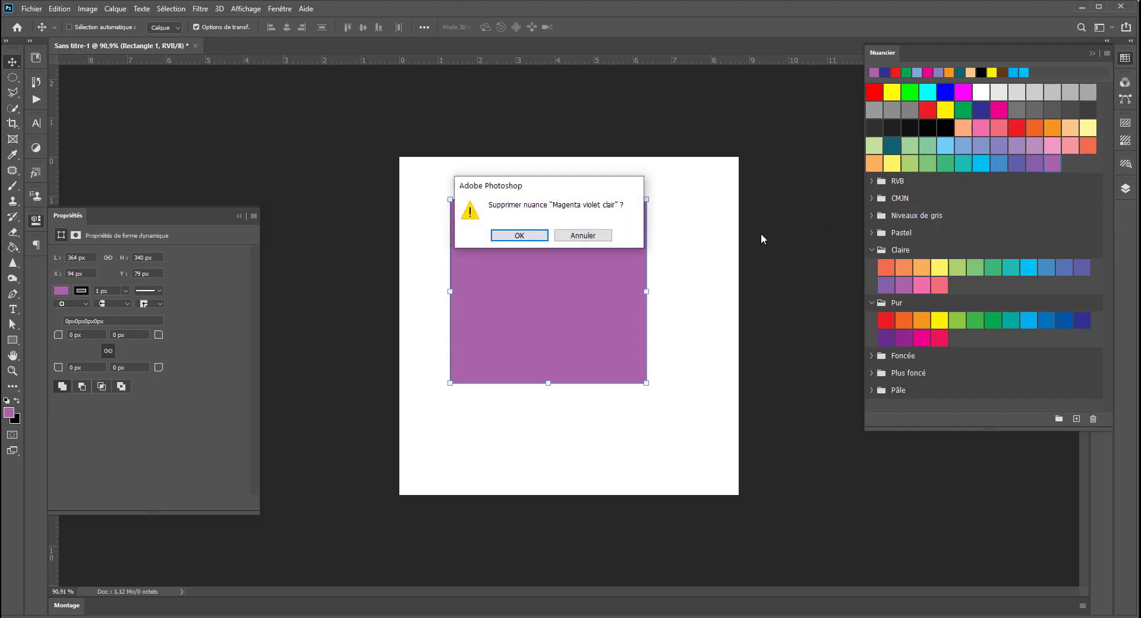
pyautogui.click(521, 238)
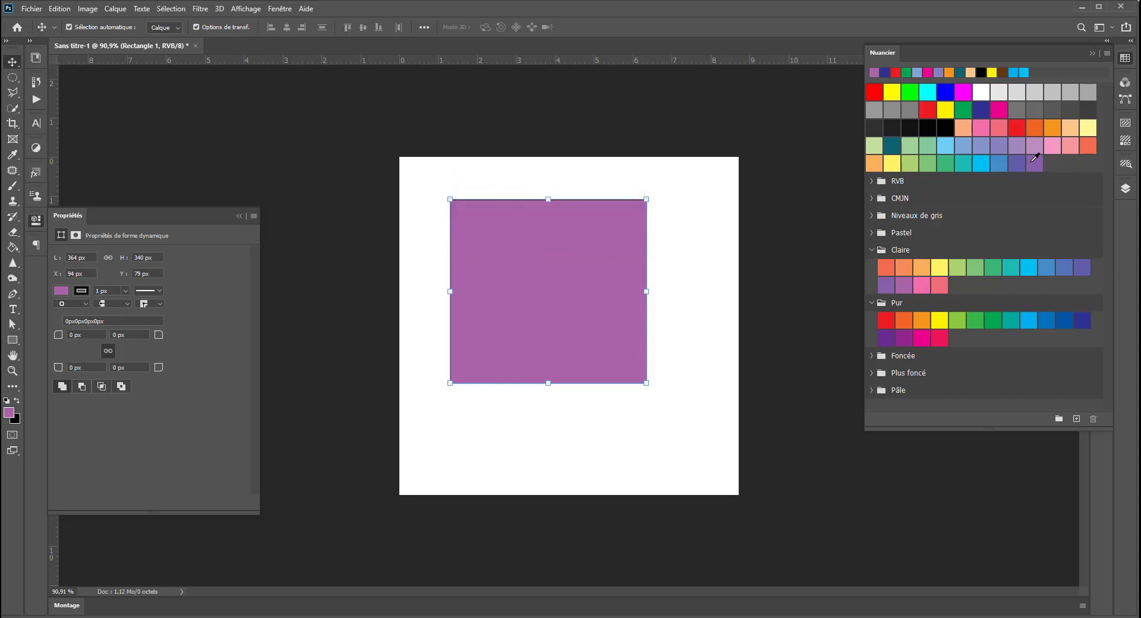
# - Select several non-adjacent ungrouped swatches, including the last violet one and a light grey one, and delete them together
pyautogui.keyDown('ctrl'); pyautogui.click(1033, 167); pyautogui.keyUp('ctrl')
pyautogui.keyDown('ctrl'); pyautogui.click(1052, 92); pyautogui.keyUp('ctrl')
pyautogui.rightClick(1040, 170)
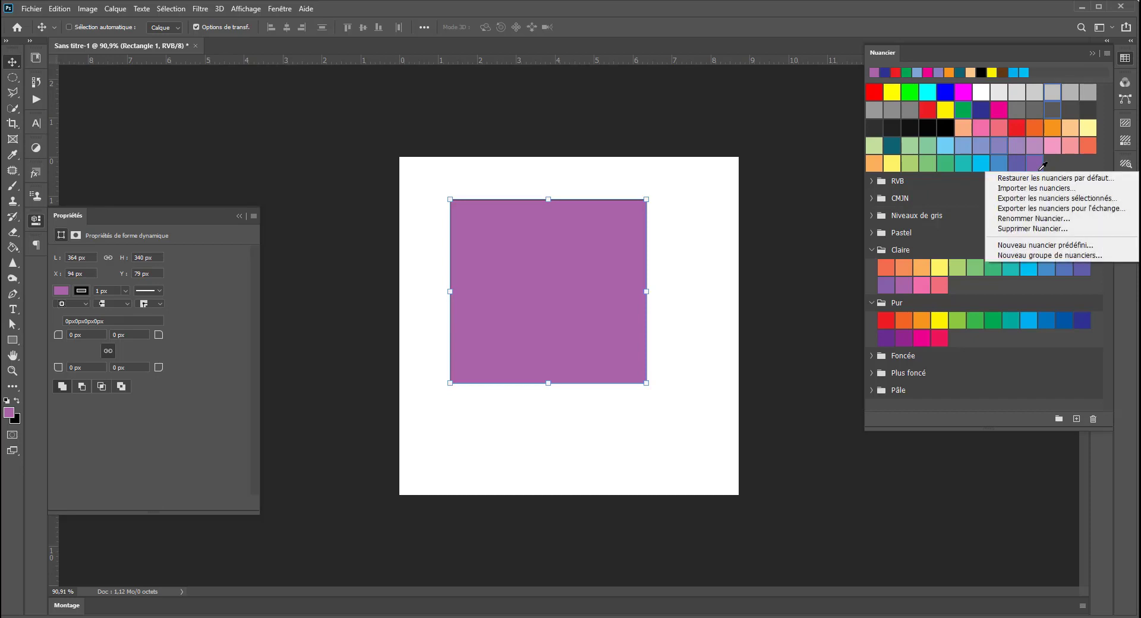
pyautogui.click(1050, 229)
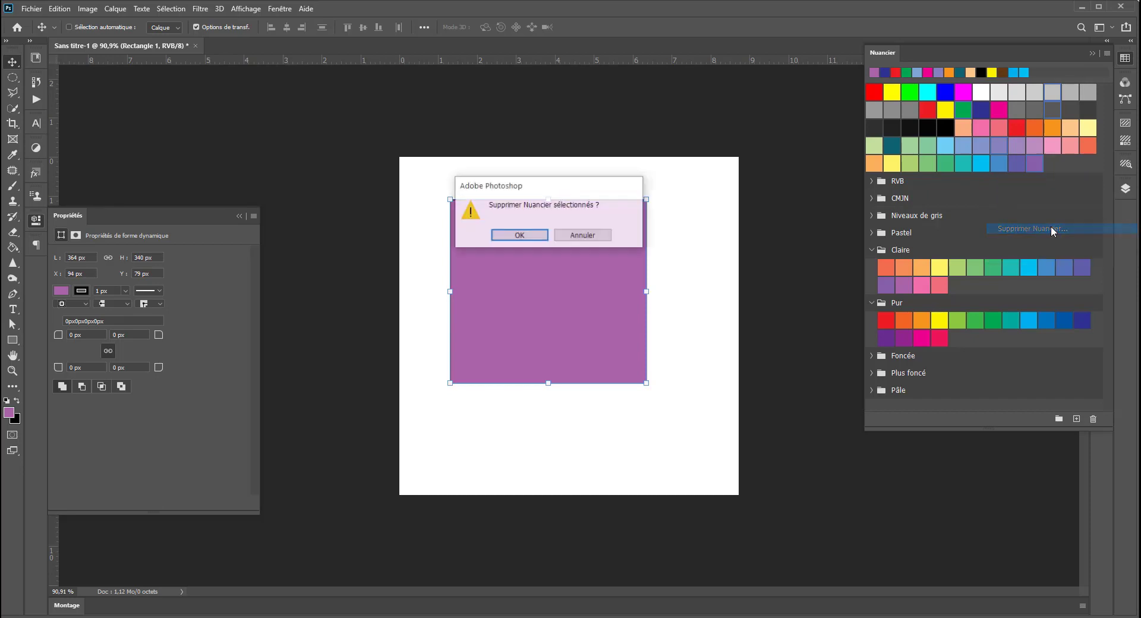
pyautogui.click(520, 236)
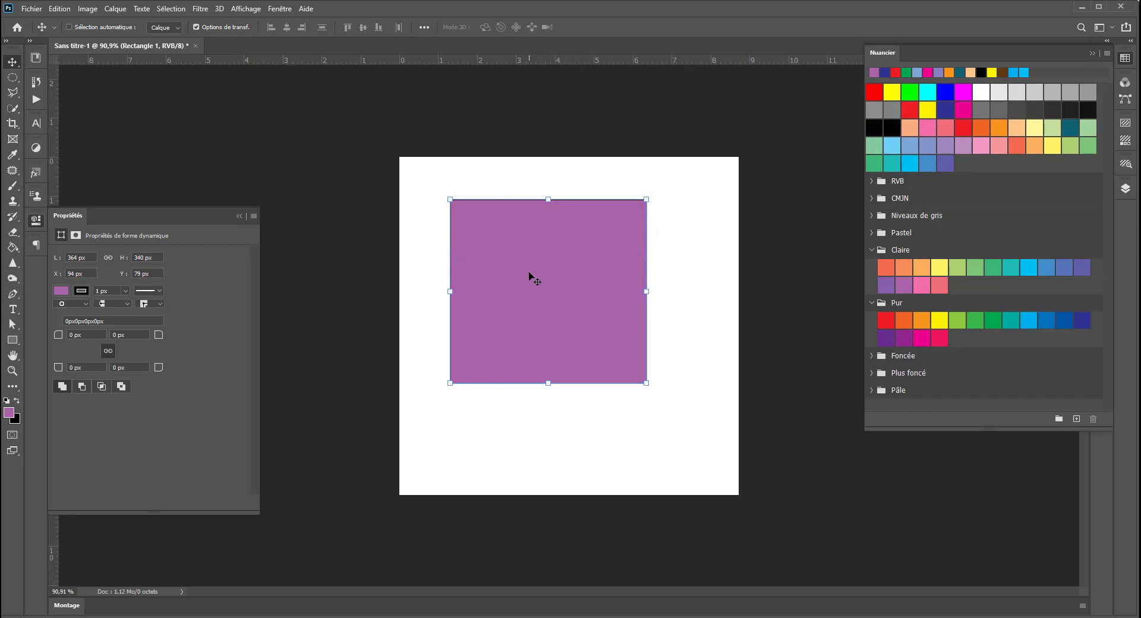
# - Fill the rectangle with the last violet swatch and delete the whole range of ungrouped swatches from the first pink to that violet
pyautogui.click(945, 163)
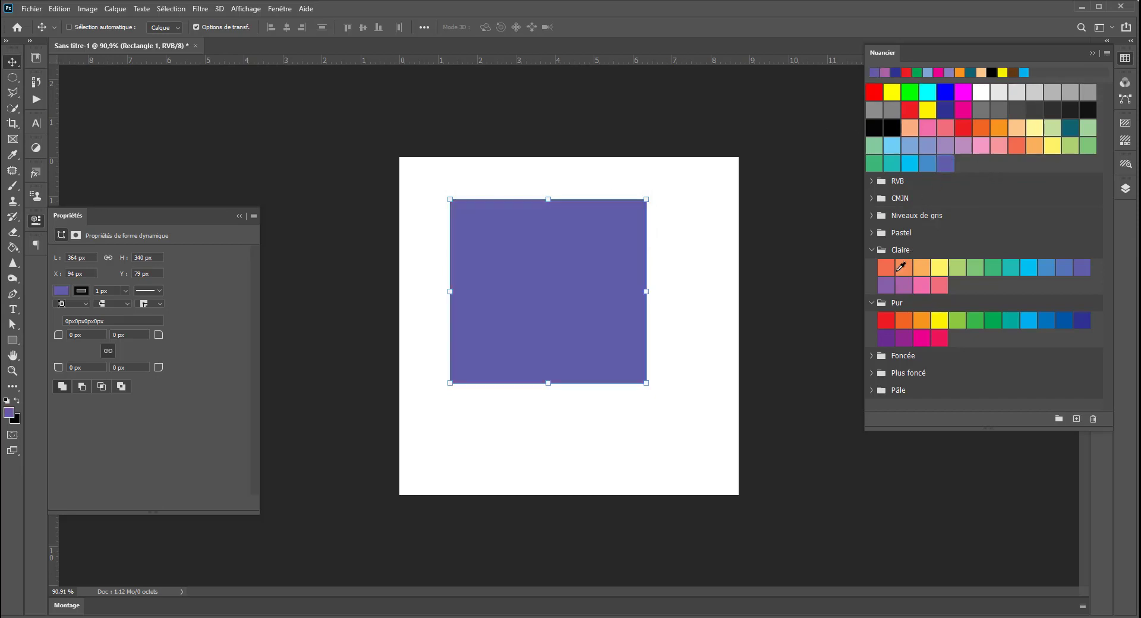
pyautogui.keyDown('shift'); pyautogui.click(931, 126); pyautogui.keyUp('shift')
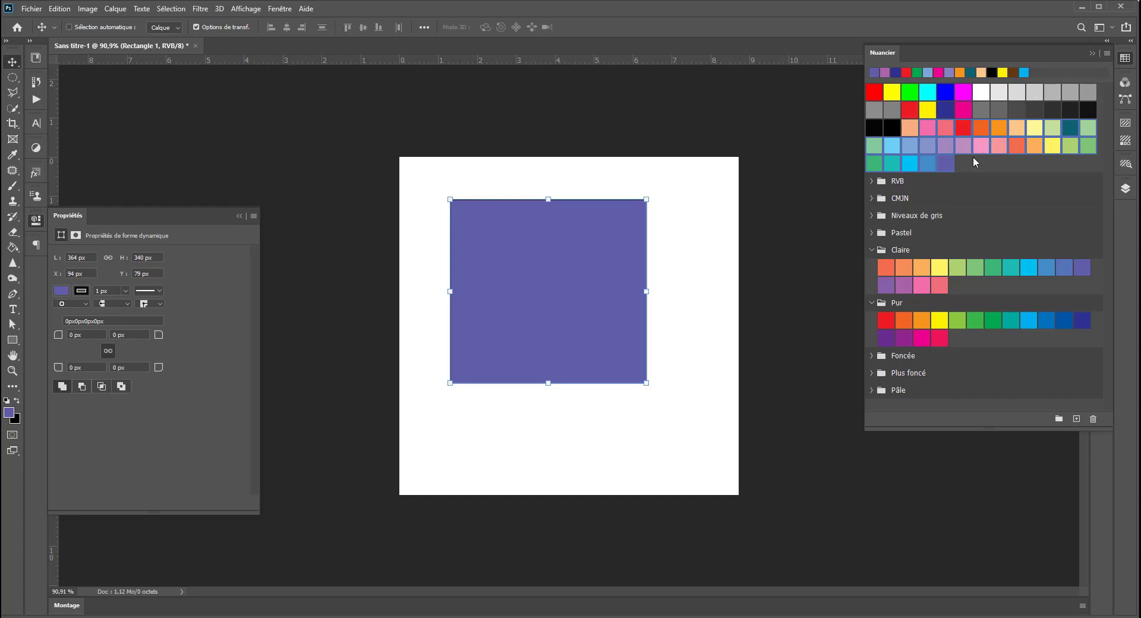
pyautogui.rightClick(948, 155)
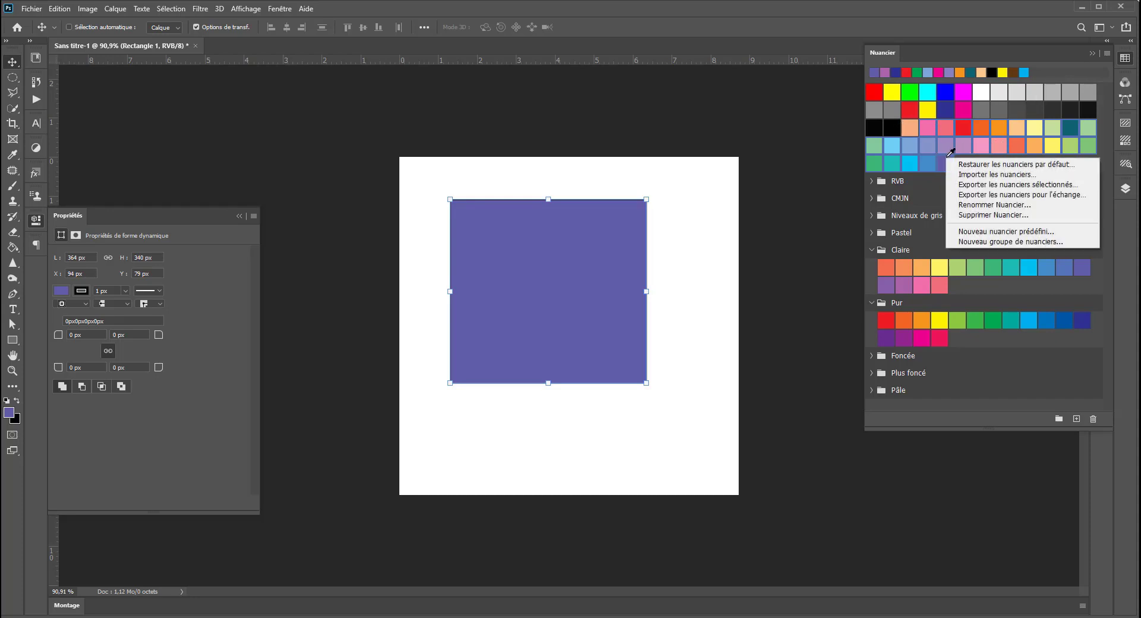
pyautogui.click(994, 215)
pyautogui.click(515, 239)
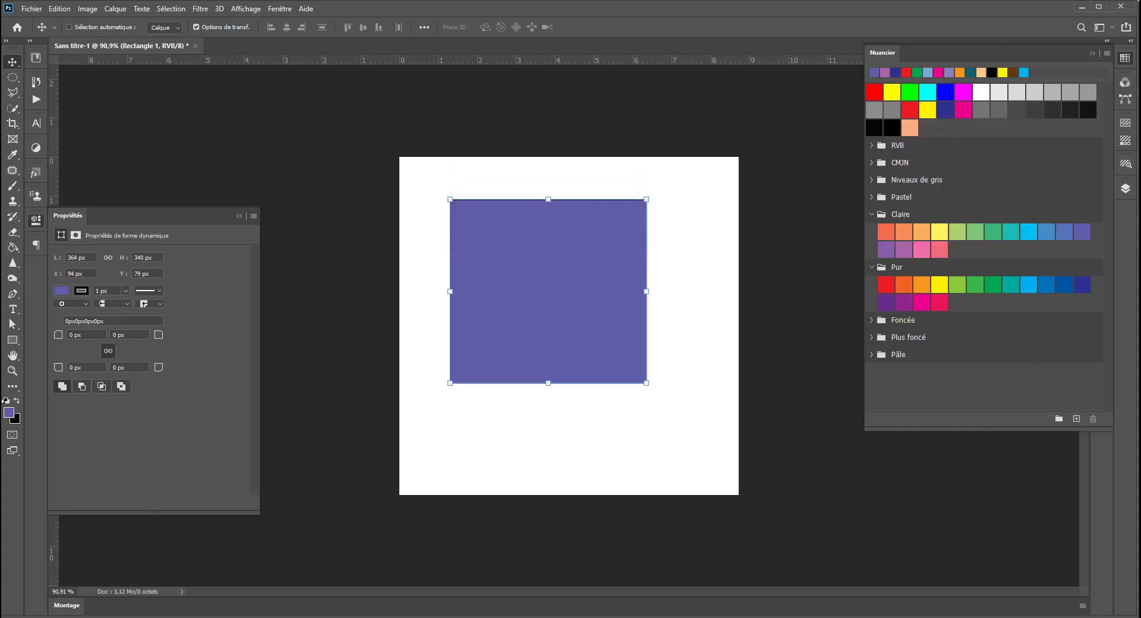
# - Set the foreground colour to a custom saturated green, about #0cad5f
pyautogui.click(9, 414)
pyautogui.click(839, 242)
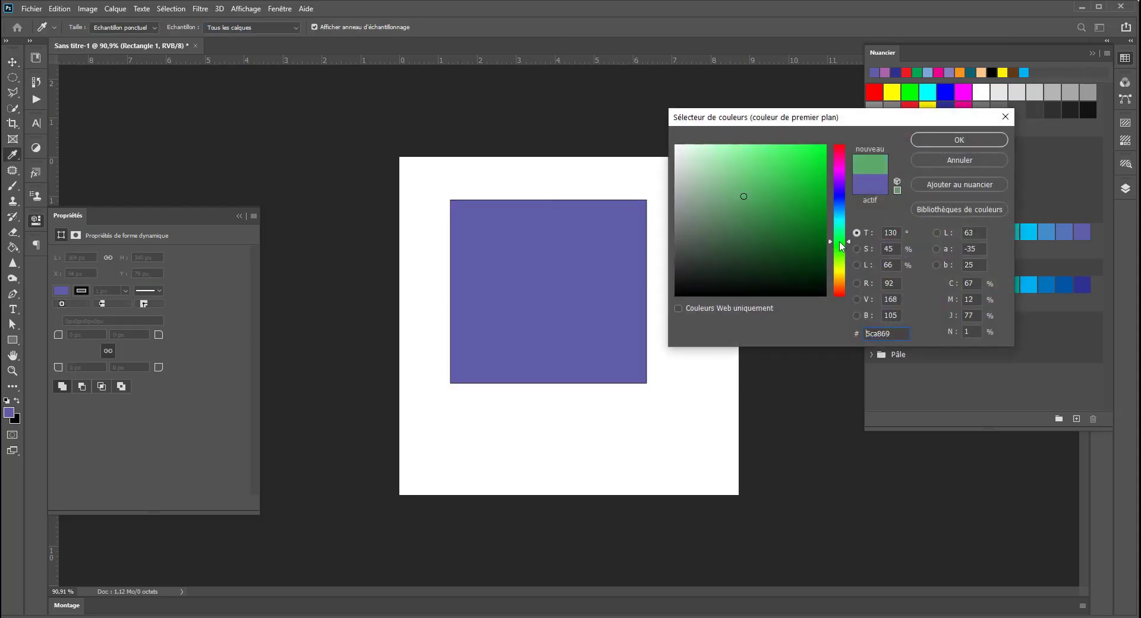
pyautogui.click(816, 193)
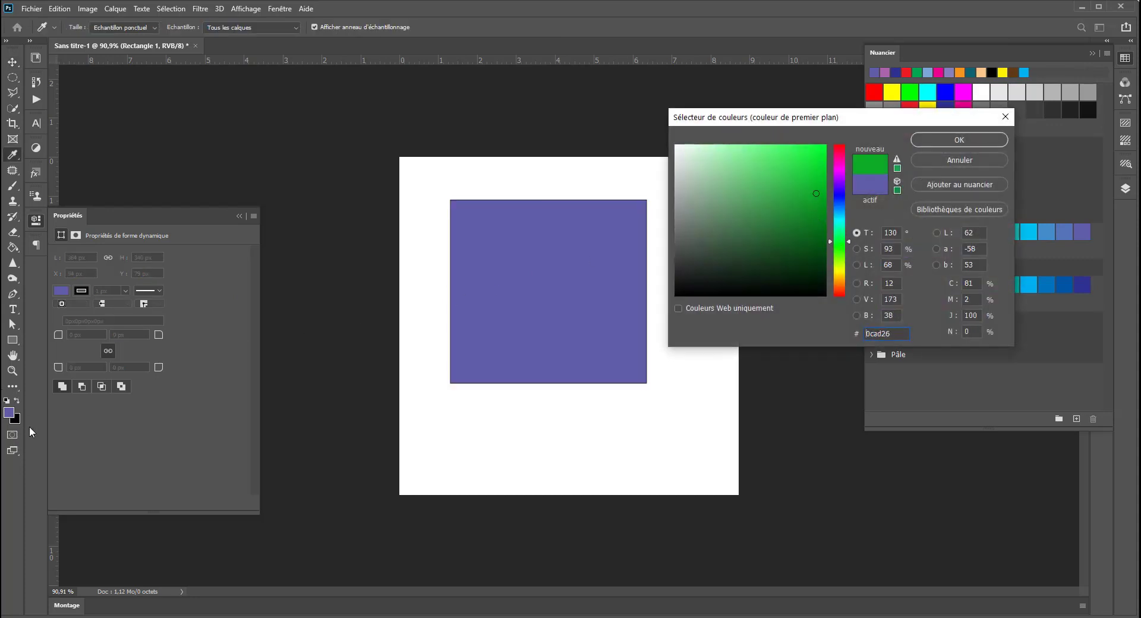
pyautogui.click(833, 231)
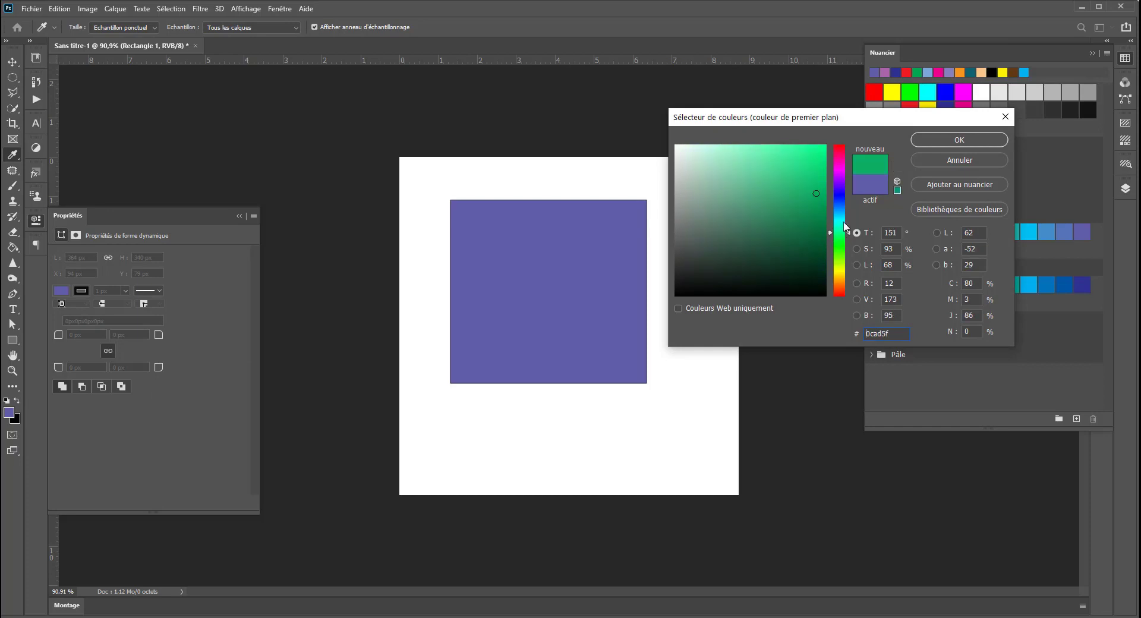
pyautogui.click(959, 139)
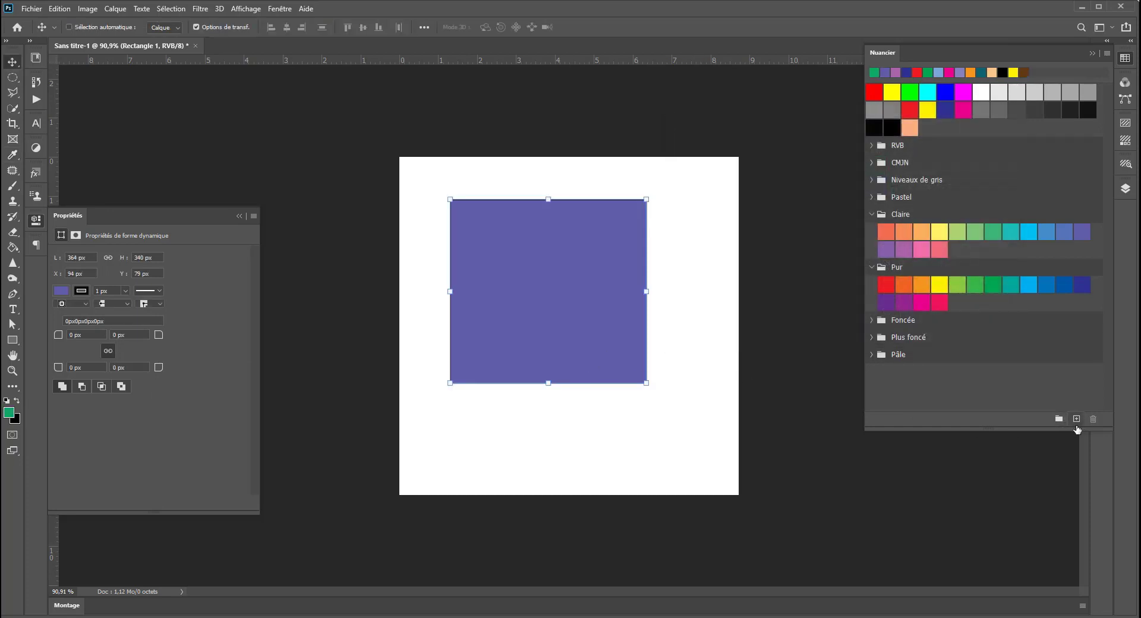
# - Save the green foreground colour as a new swatch named Nuancier 1 without adding it to the current library
pyautogui.click(1077, 422)
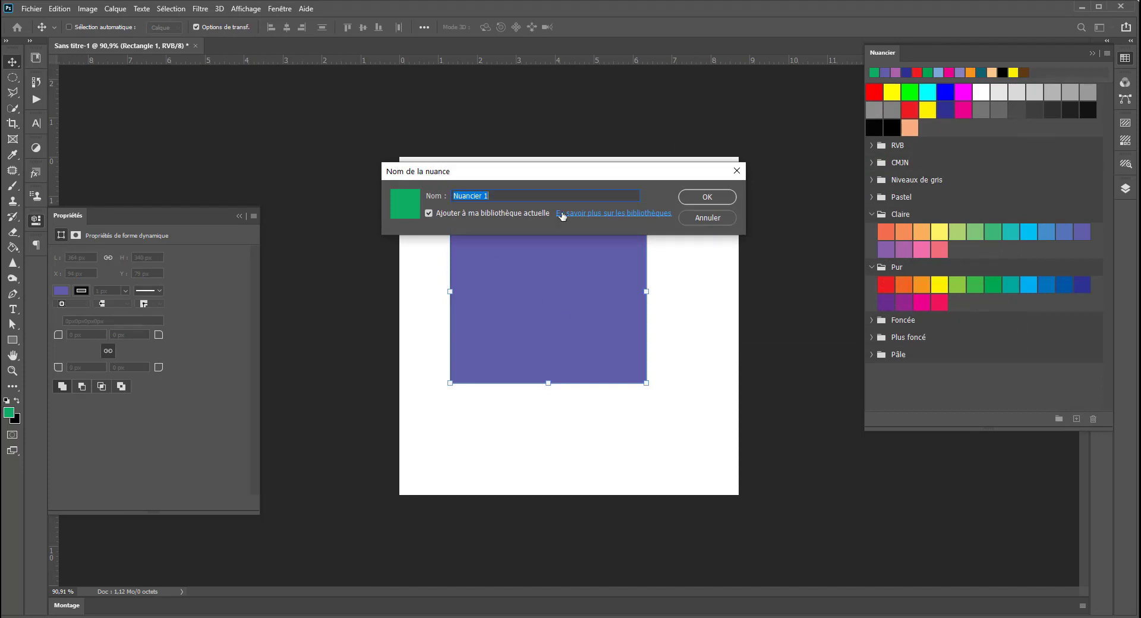
pyautogui.click(429, 213)
pyautogui.click(37, 62)
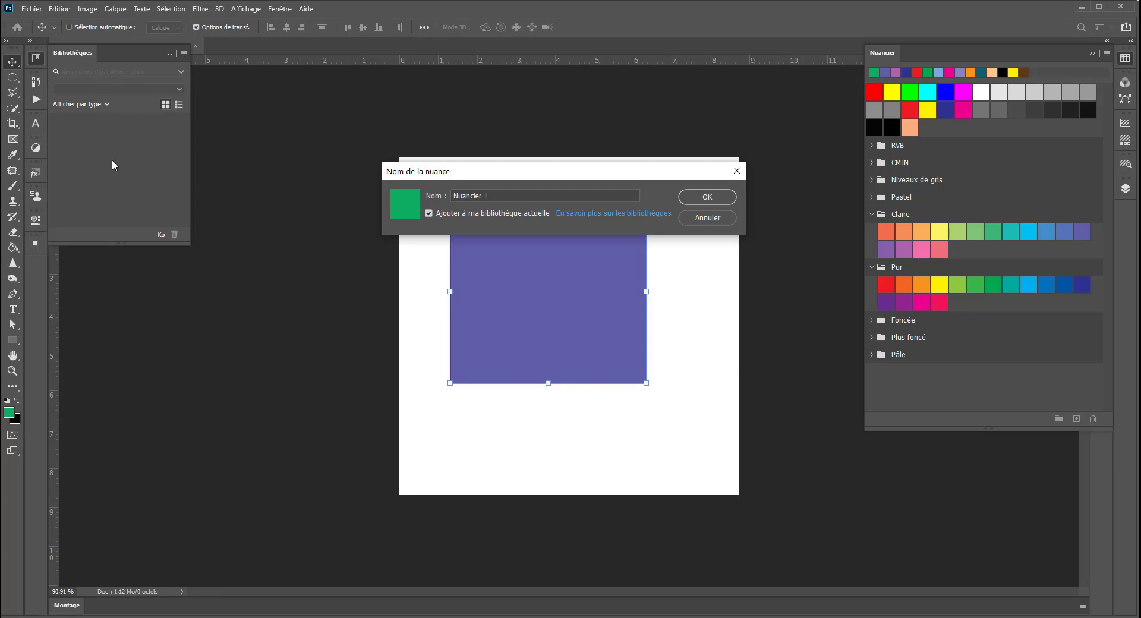
pyautogui.click(461, 214)
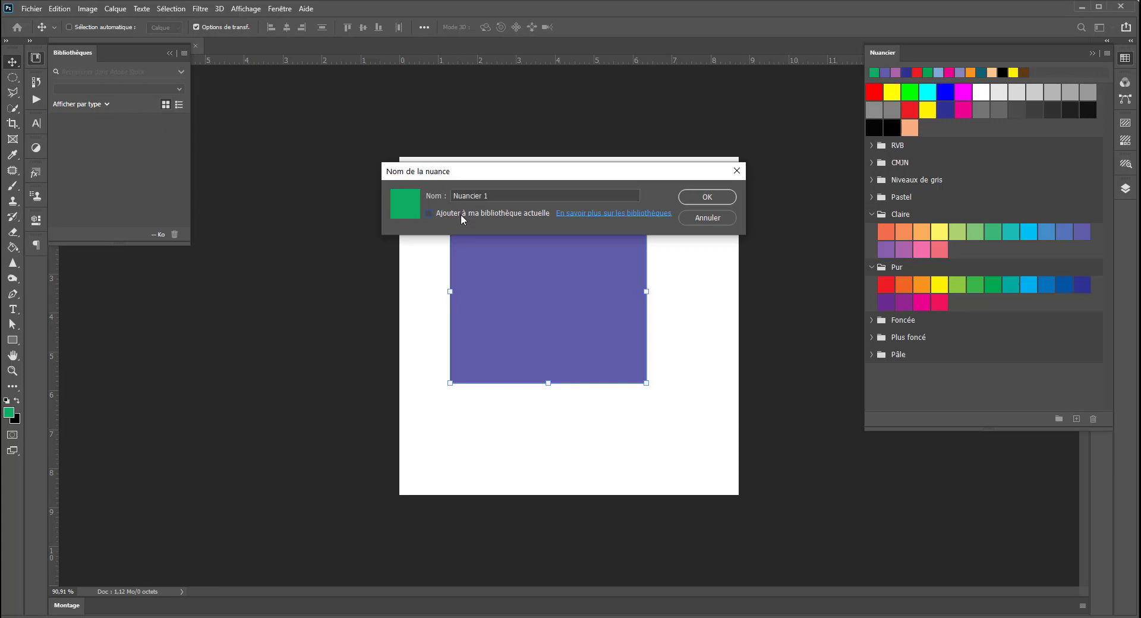
pyautogui.click(707, 198)
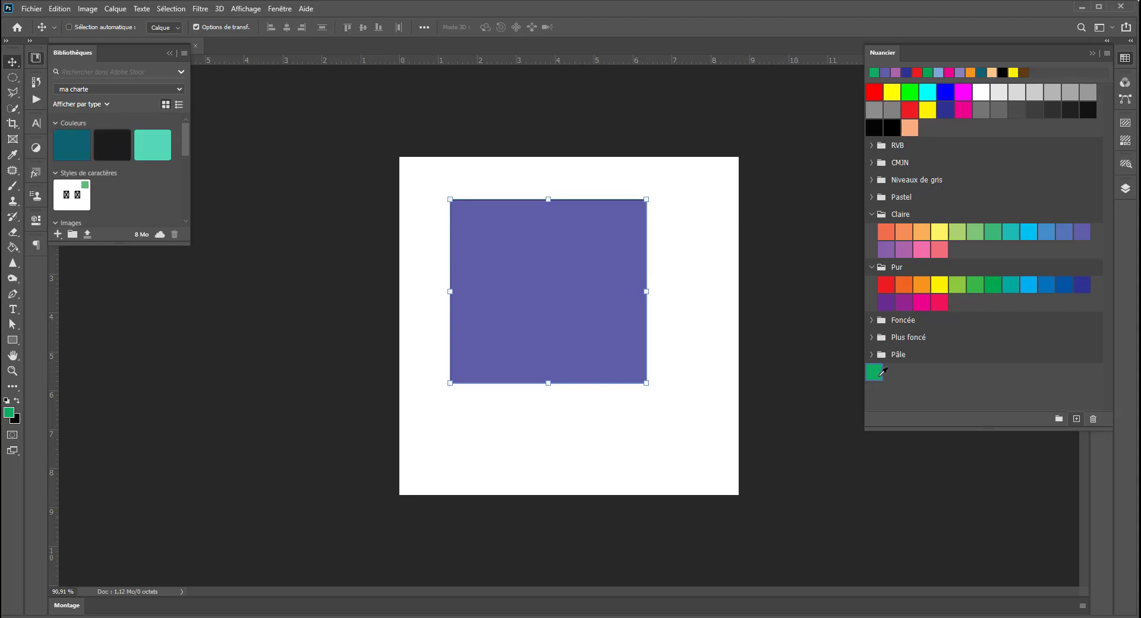
# - Move the new green swatch between the ungrouped Bleu CMJN and Magenta CMJN swatches and fill the rectangle with it
pyautogui.click(33, 59)
pyautogui.moveTo(903, 285); pyautogui.dragTo(551, 295)
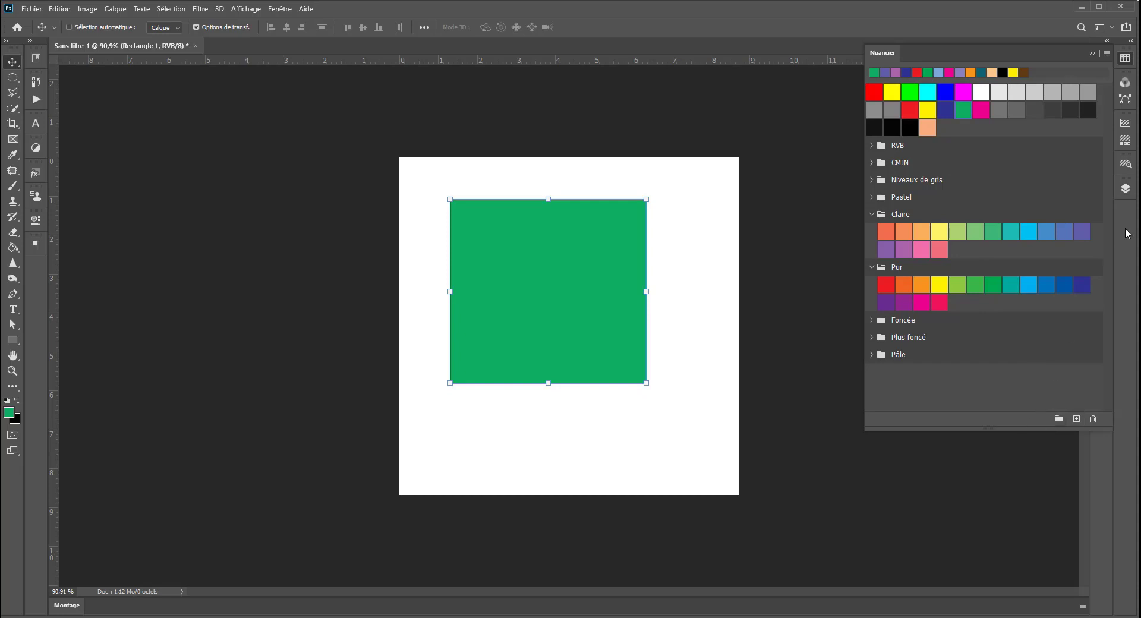
# - Try the Très petite vignette display for the swatches and return to Grande vignette
pyautogui.click(1108, 53)
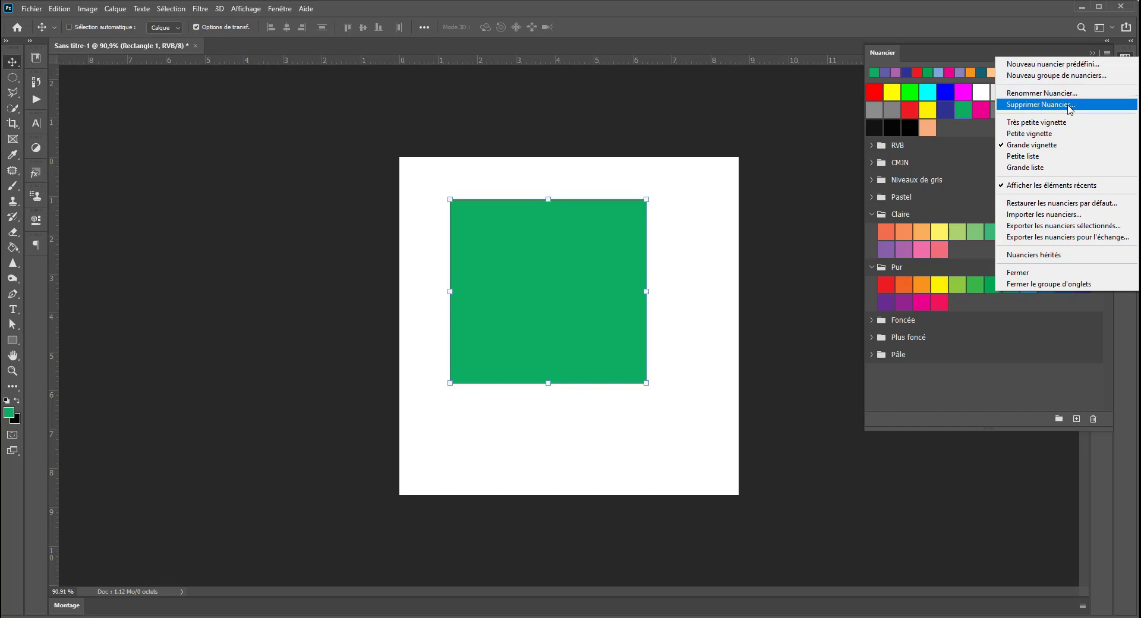
pyautogui.click(1057, 122)
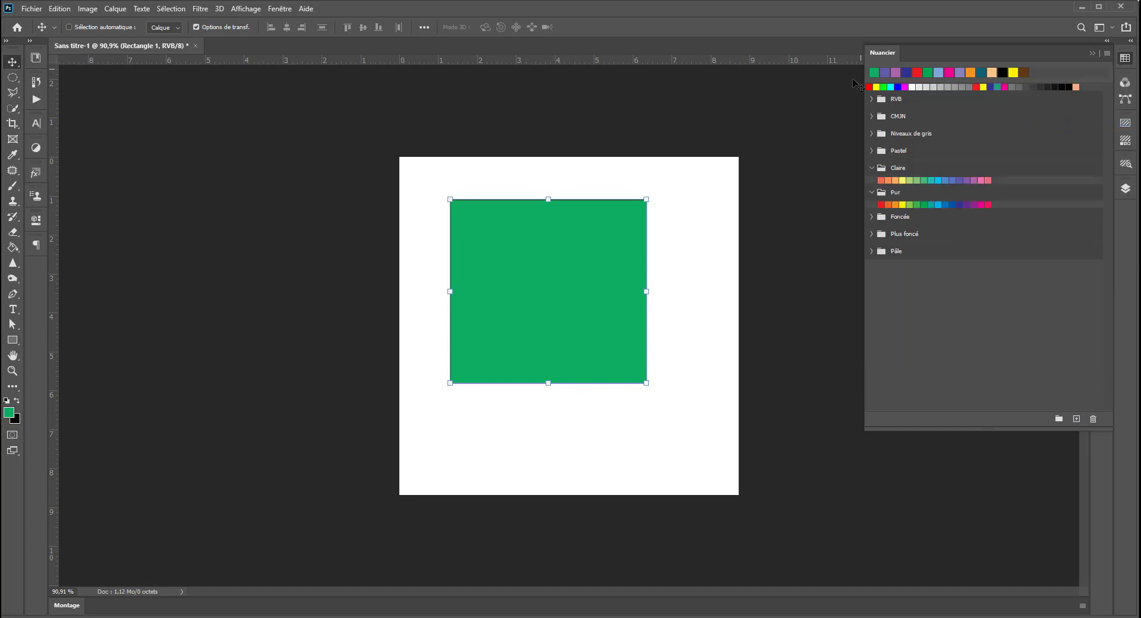
pyautogui.click(1108, 52)
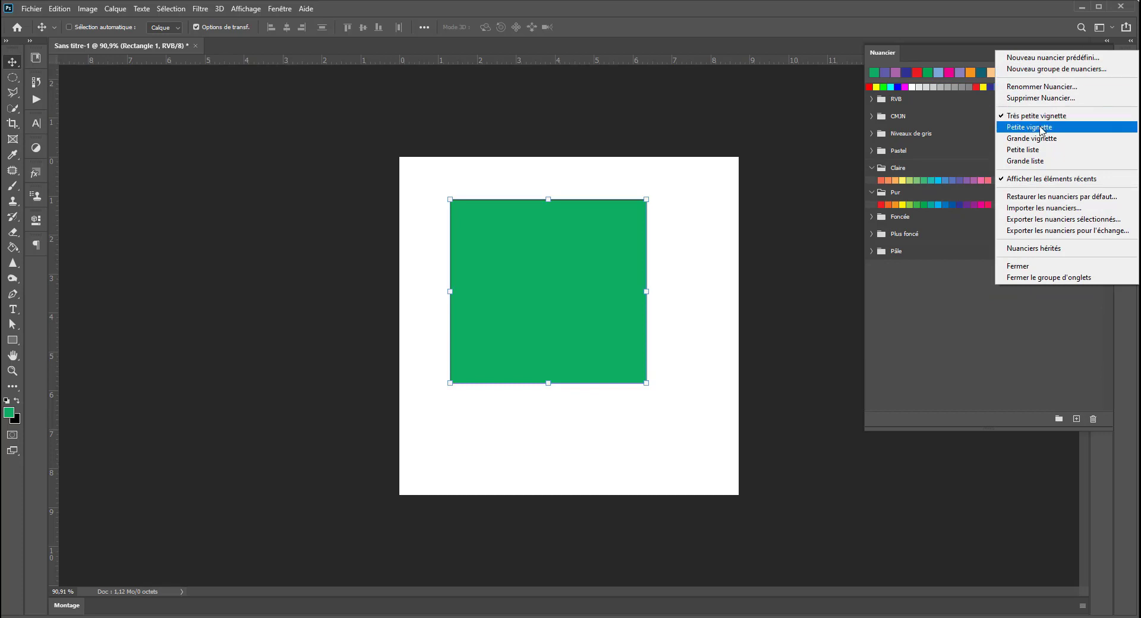
pyautogui.click(1049, 140)
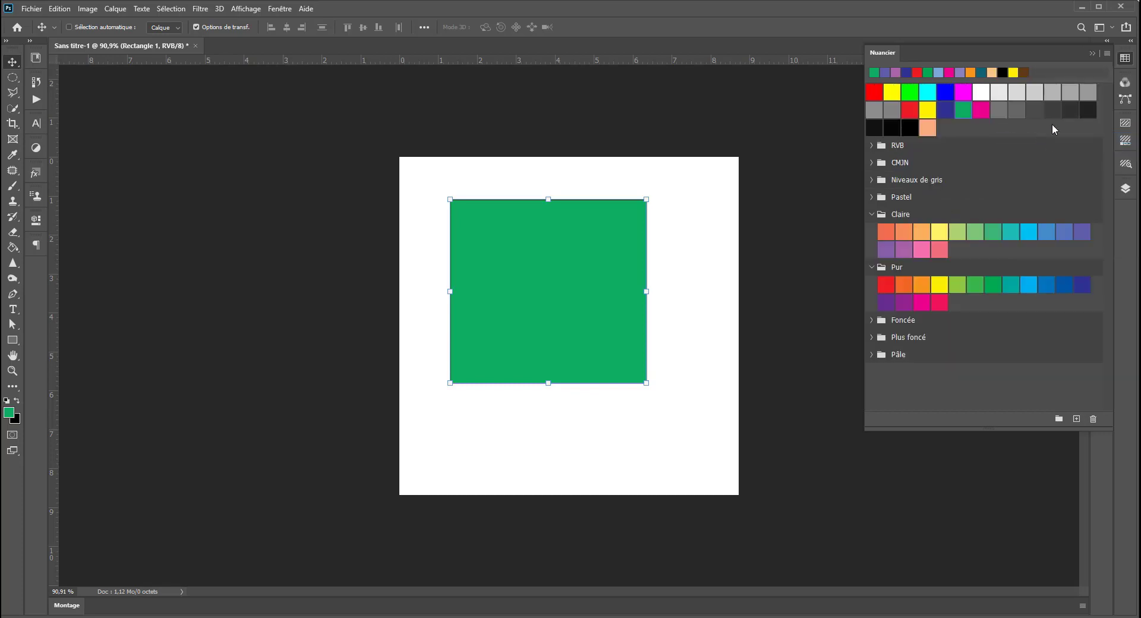
# - Display the swatches as Grande liste, look through their names, and switch back to Grande vignette
pyautogui.click(1107, 53)
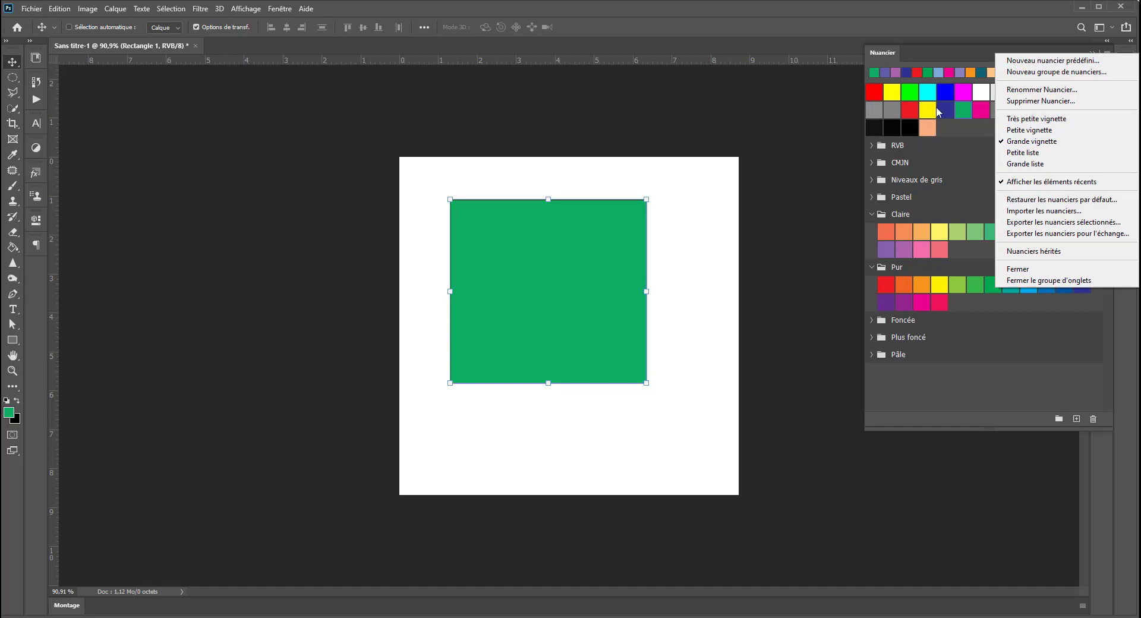
pyautogui.click(1025, 163)
pyautogui.scroll(-5, 939, 230)
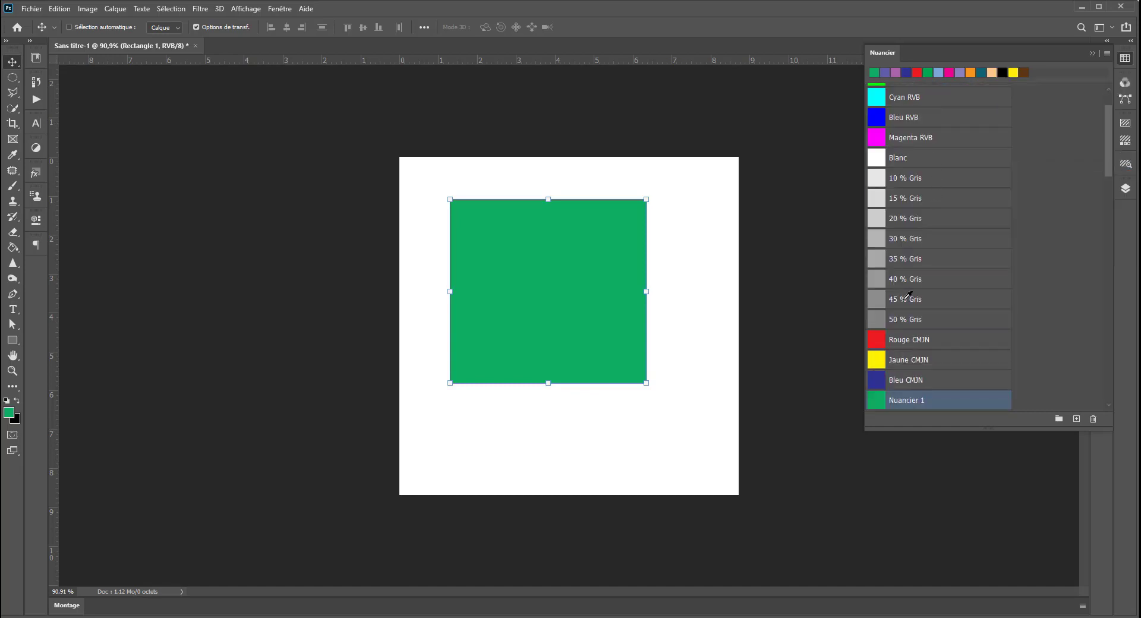
pyautogui.scroll(1, 916, 238)
pyautogui.scroll(-3, 890, 254)
pyautogui.scroll(-5, 904, 260)
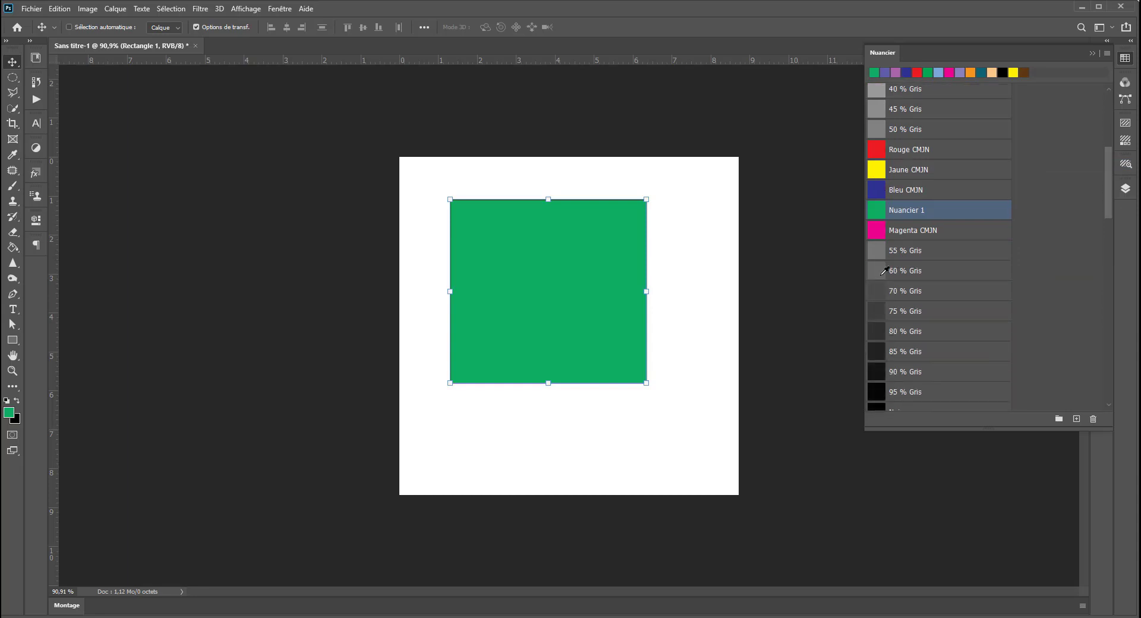
pyautogui.scroll(-1, 919, 264)
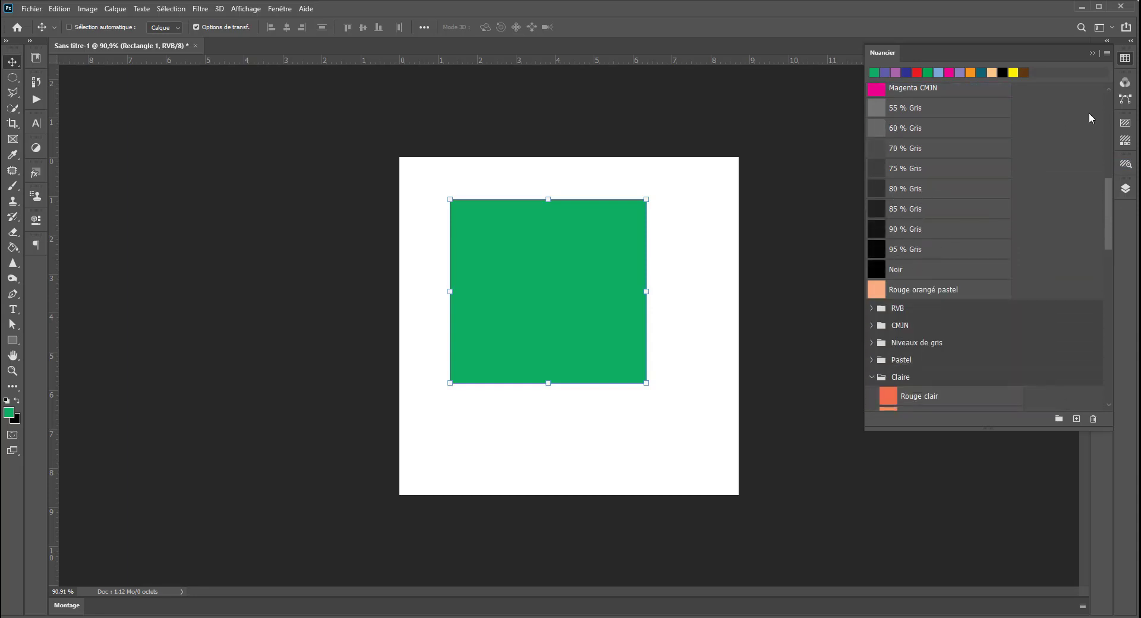
pyautogui.click(1106, 54)
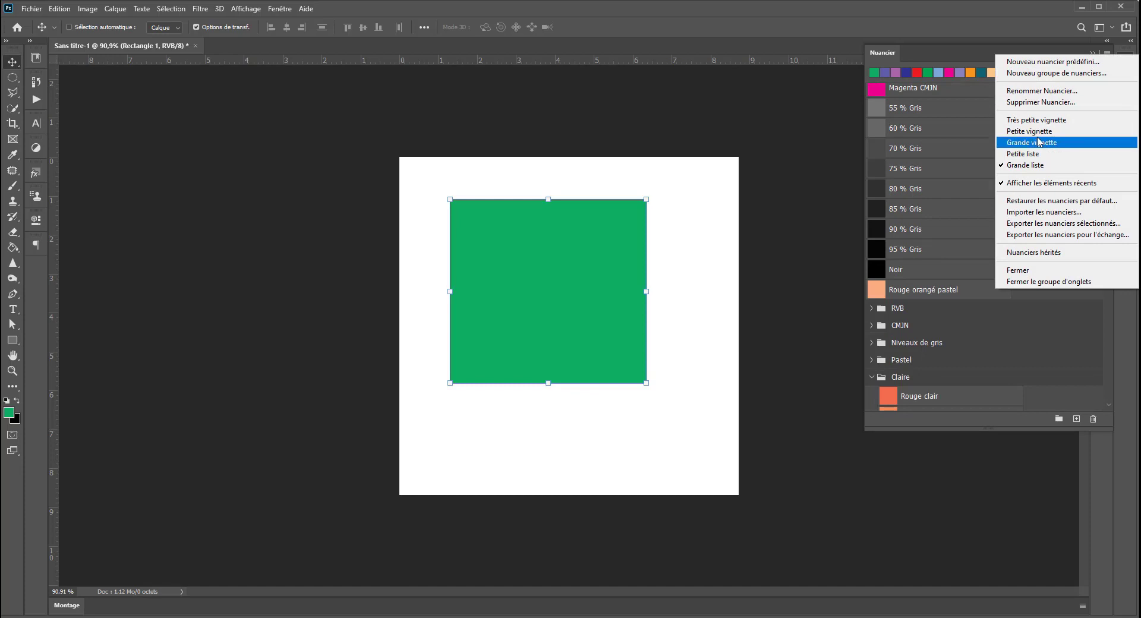
pyautogui.click(1042, 143)
# - Load the legacy swatches (Nuanciers hérités) and expand their group to look through the subgroups
pyautogui.click(1108, 54)
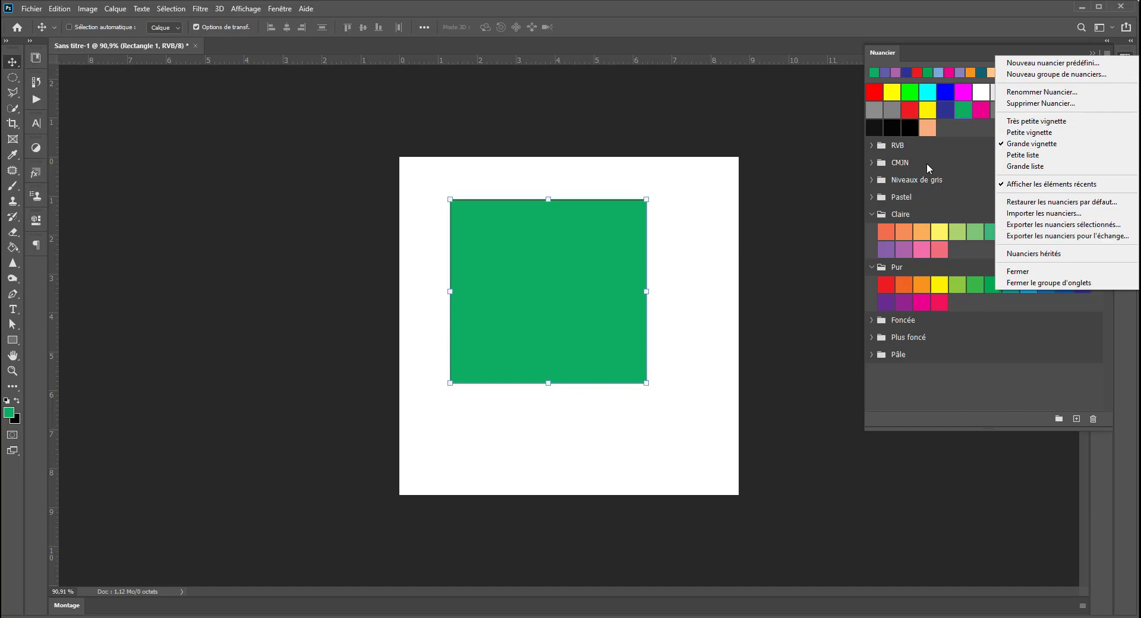
pyautogui.click(1033, 255)
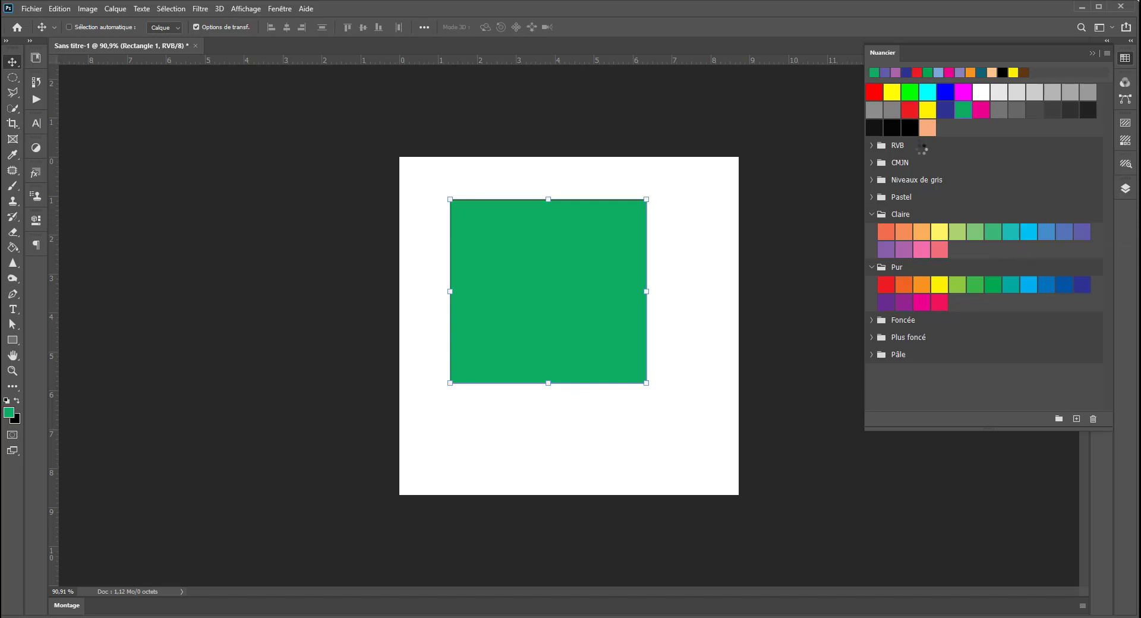
pyautogui.click(871, 374)
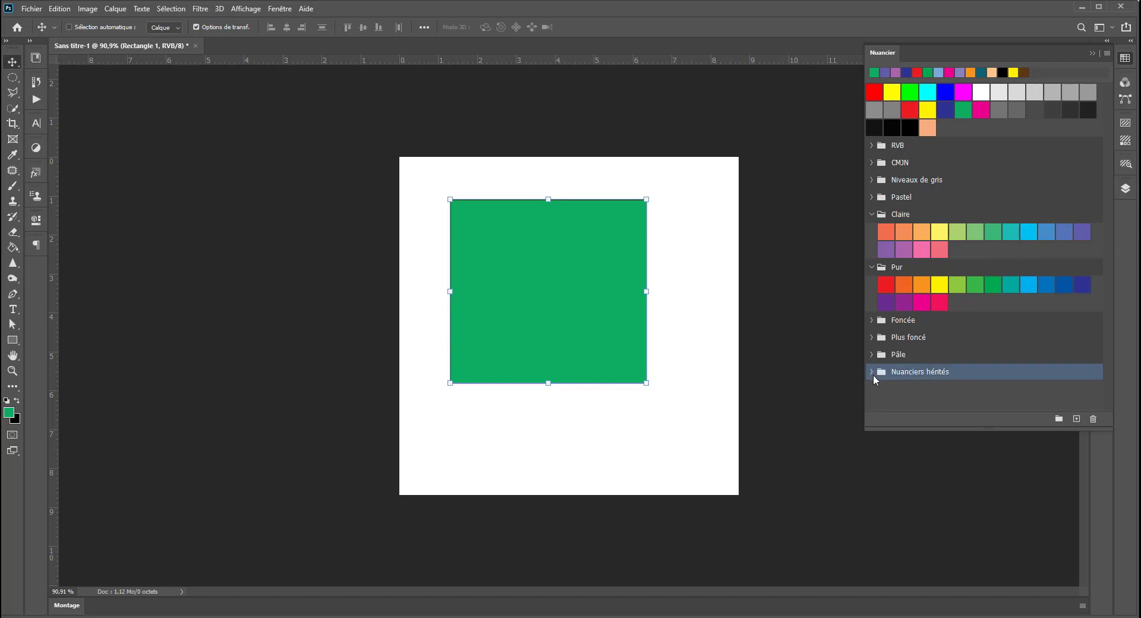
pyautogui.scroll(-3, 876, 373)
pyautogui.scroll(-4, 881, 375)
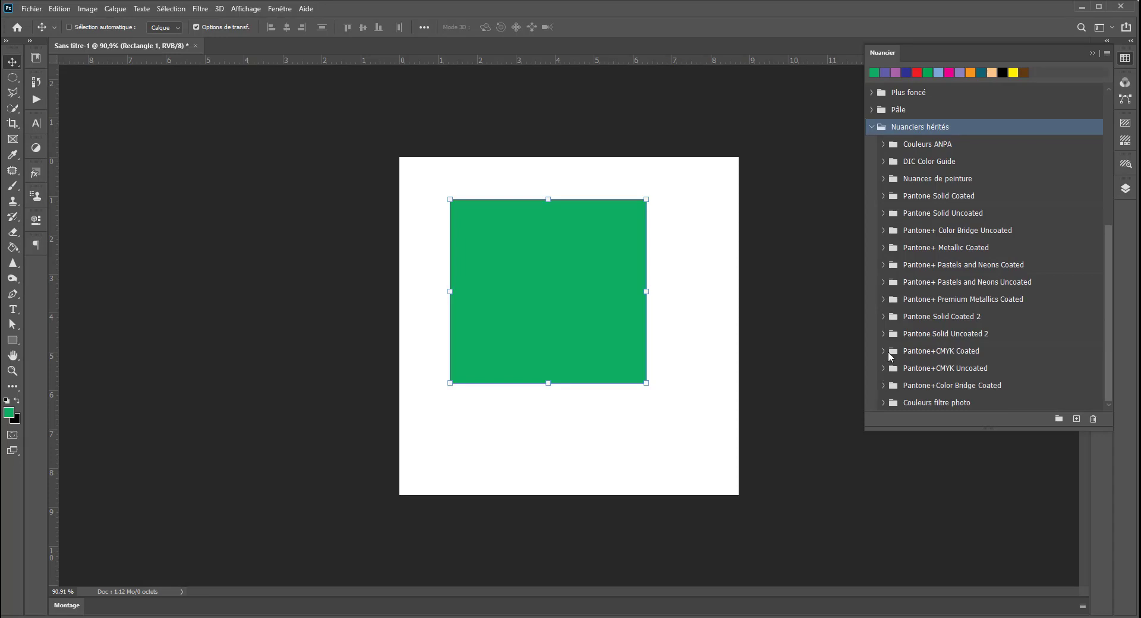
# - Expand the Pantone+ Pastels and Neons Coated group and fill the rectangle with several of its swatches, ending on yellow
pyautogui.click(884, 265)
pyautogui.scroll(-1, 1010, 351)
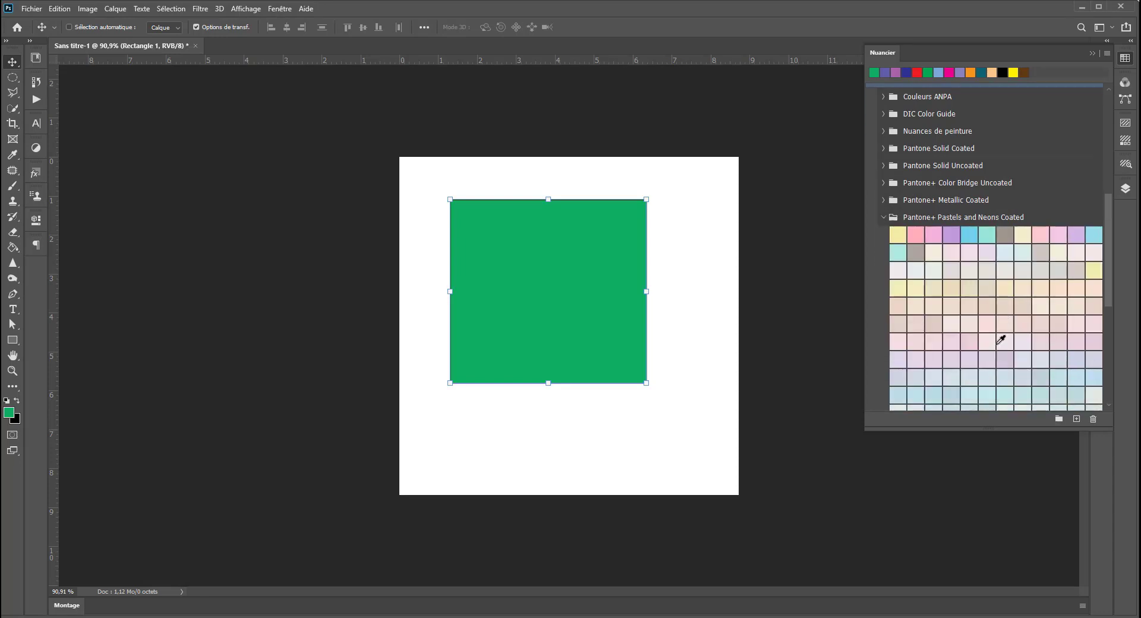
pyautogui.scroll(-2, 1001, 340)
pyautogui.click(999, 336)
pyautogui.click(1011, 352)
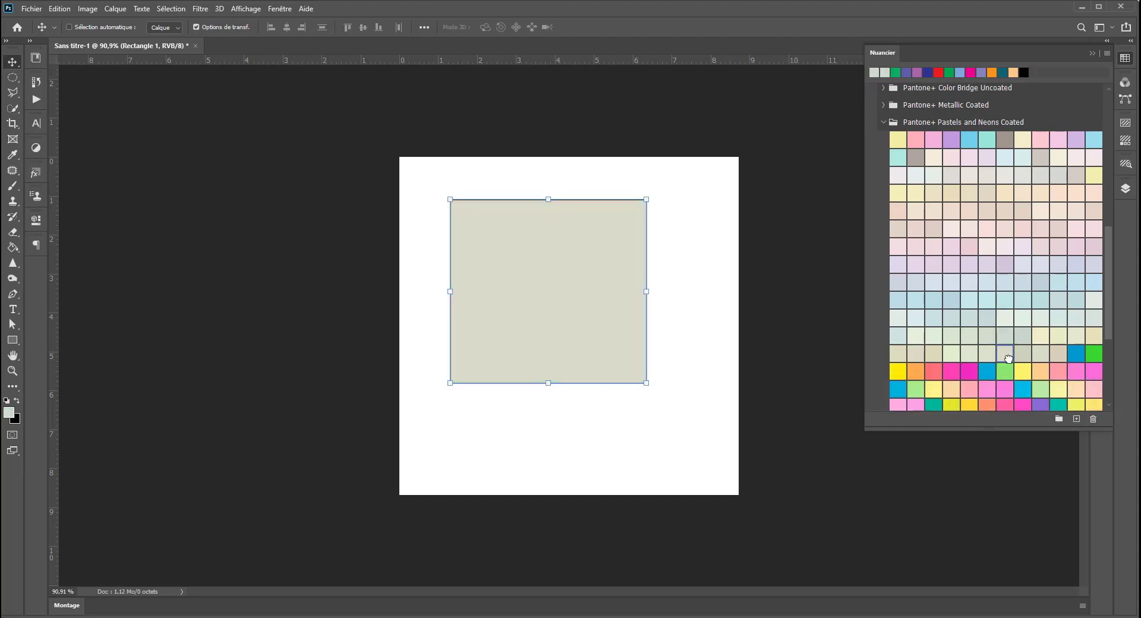
pyautogui.click(1005, 372)
pyautogui.click(1029, 373)
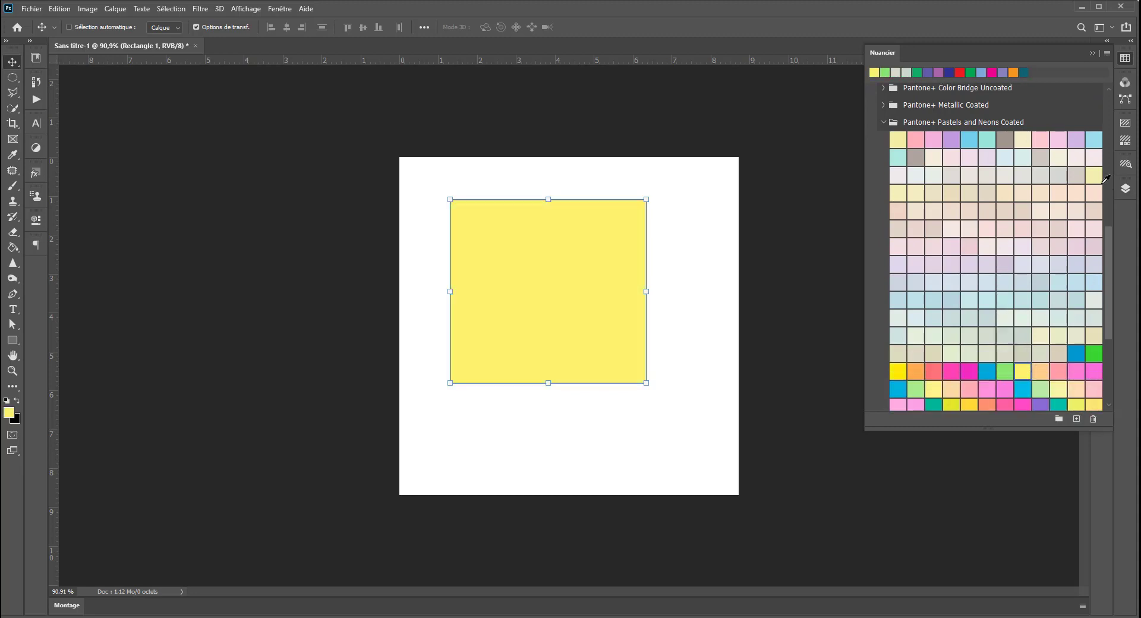
# - Fill the rectangle with the light orange swatch next to the yellow one in the Pantone+ Pastels and Neons Coated group
pyautogui.scroll(-1, 953, 331)
pyautogui.scroll(-3, 953, 331)
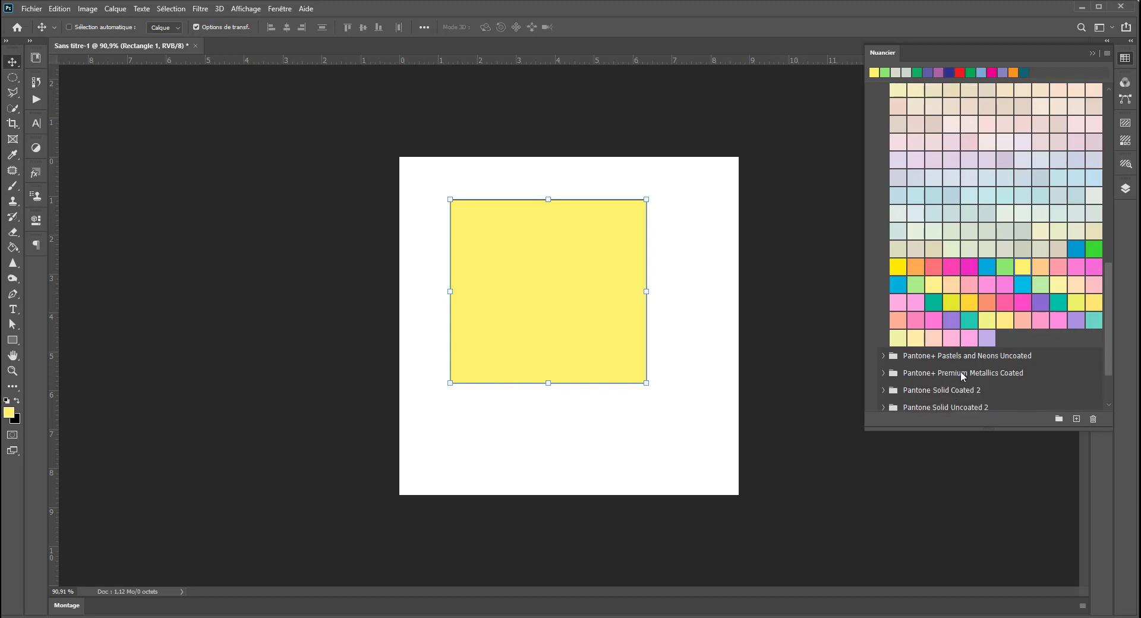
pyautogui.rightClick(973, 336)
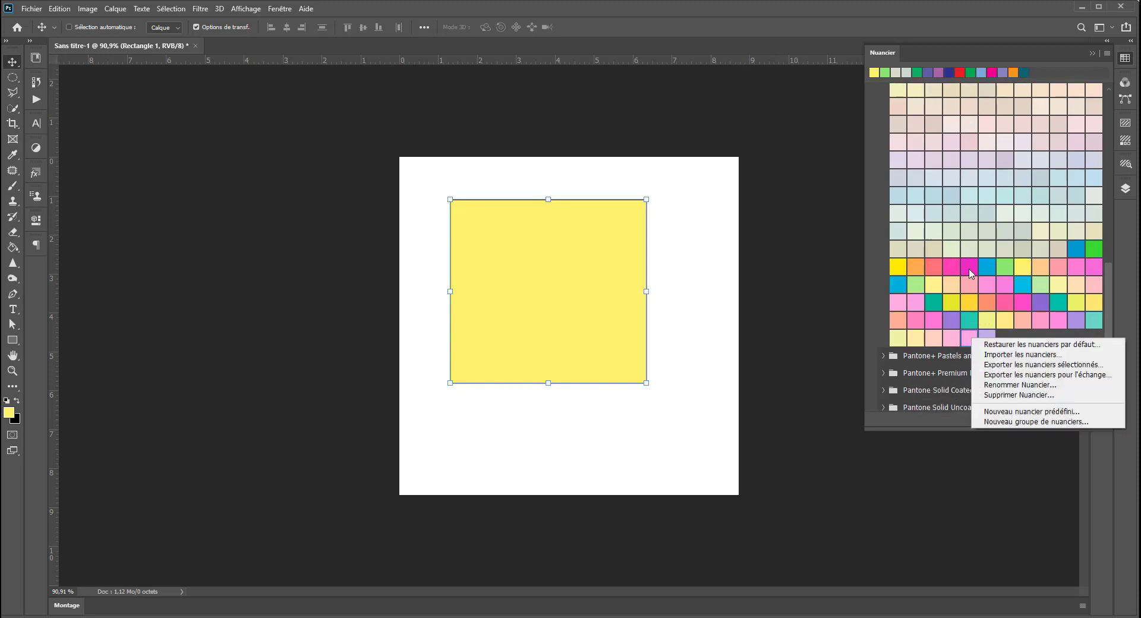
pyautogui.click(1049, 274)
pyautogui.click(1041, 267)
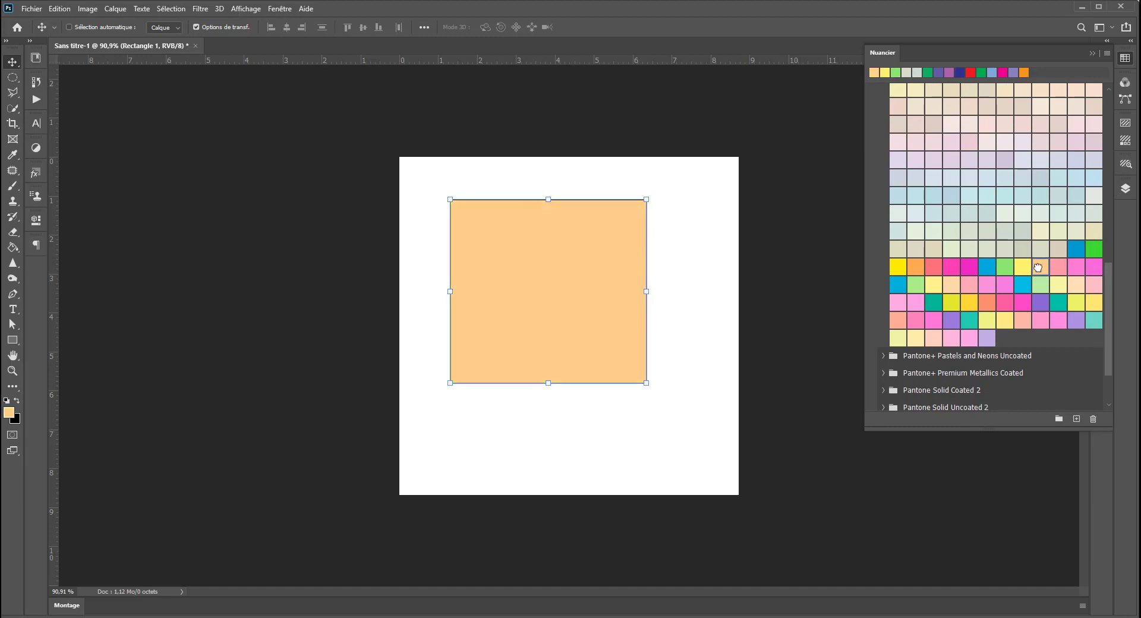
# - Display the swatches as a large list with their names (Grande liste)
pyautogui.click(1105, 54)
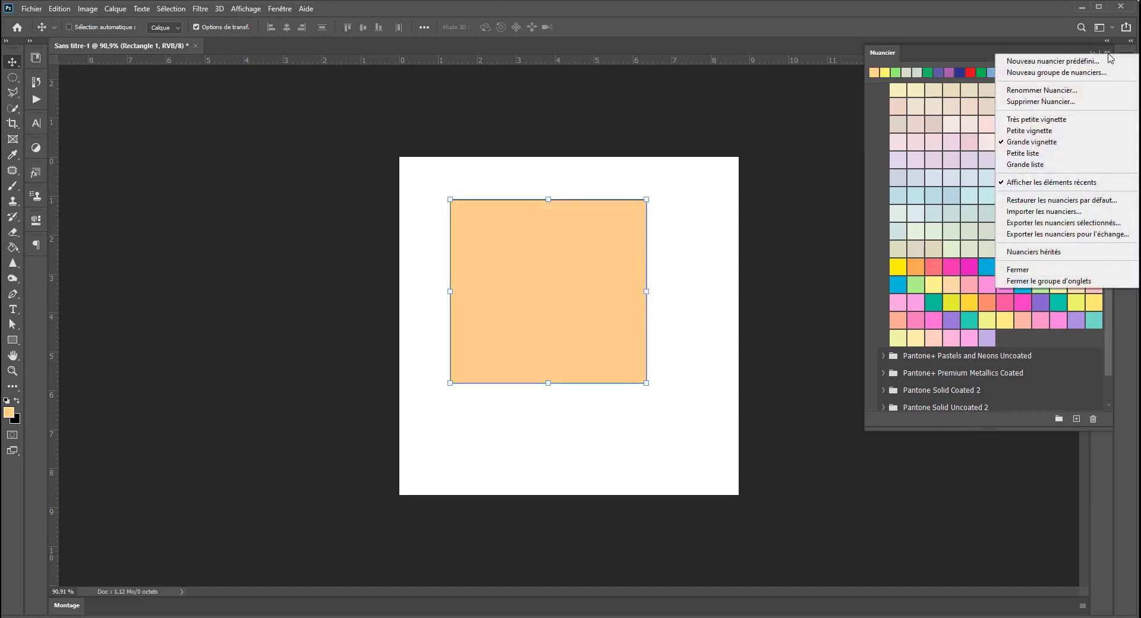
pyautogui.click(1050, 162)
pyautogui.scroll(-1, 958, 306)
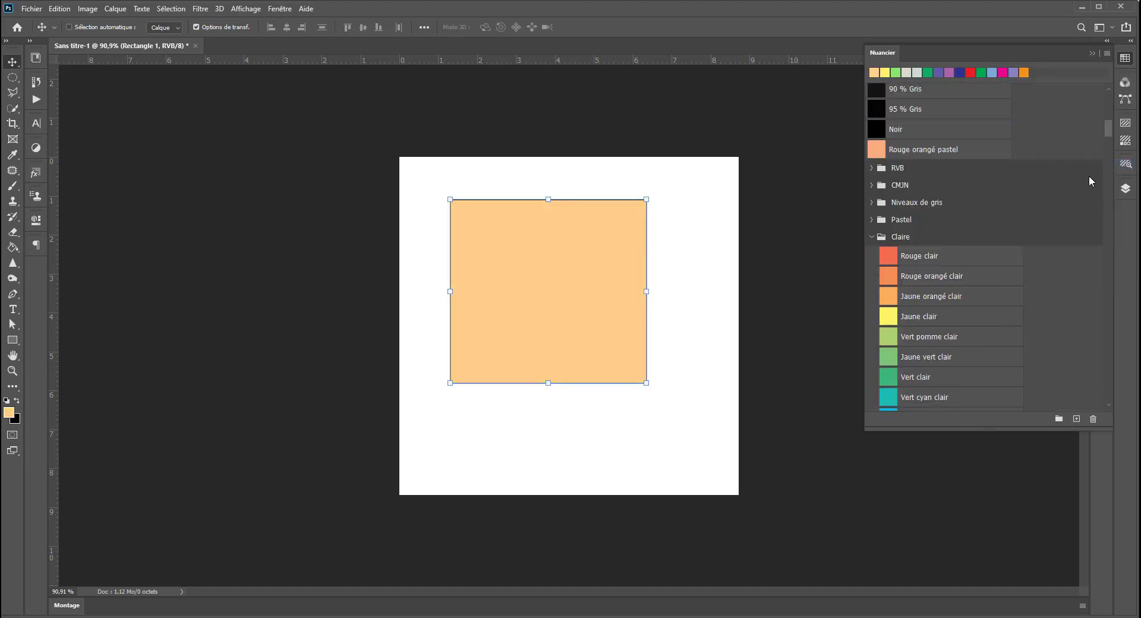
# - Fill the rectangle in turn with PANTONE 9142 C, 9161 C, 9162 C and 9185 C, and look through the following Pantone names
pyautogui.moveTo(1105, 121); pyautogui.dragTo(1107, 208)
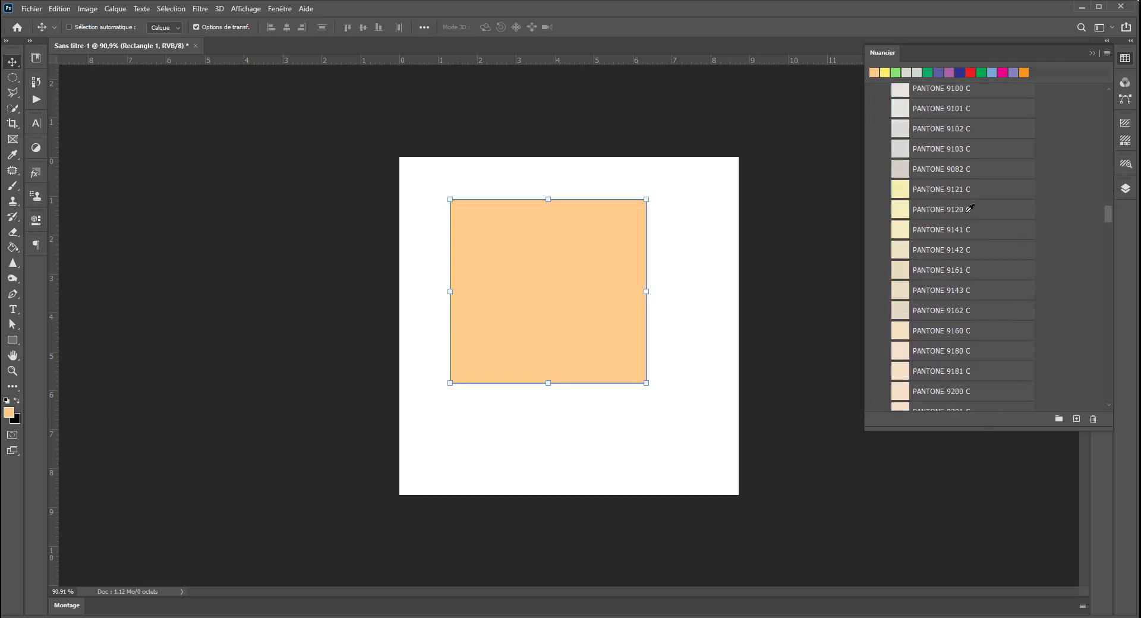
pyautogui.click(944, 248)
pyautogui.click(937, 273)
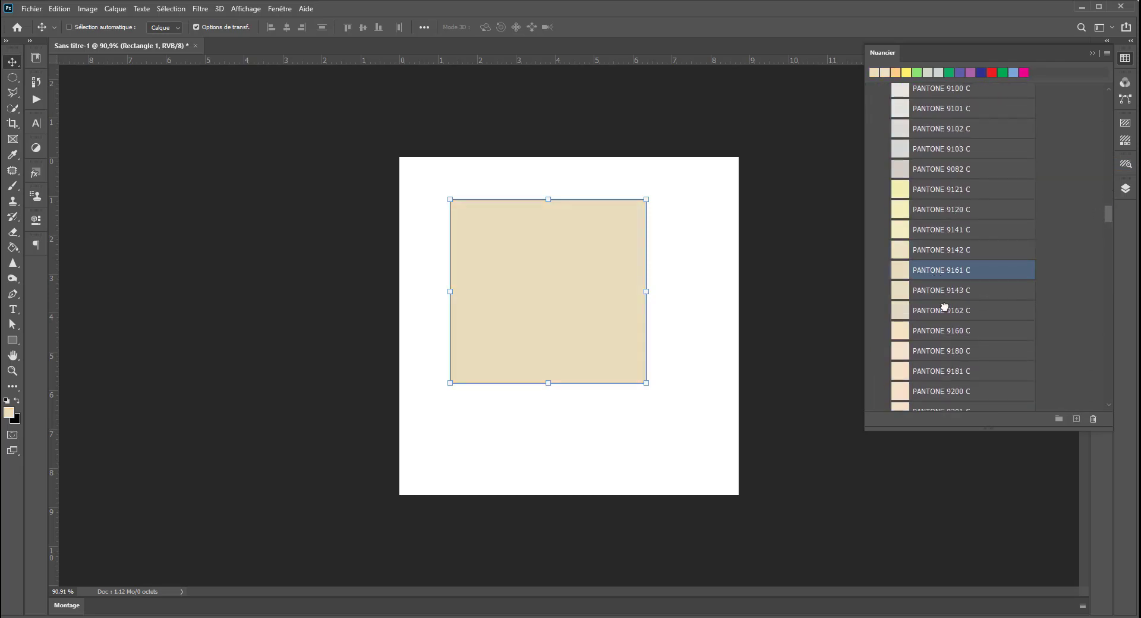
pyautogui.click(945, 308)
pyautogui.scroll(-5, 951, 303)
pyautogui.click(955, 301)
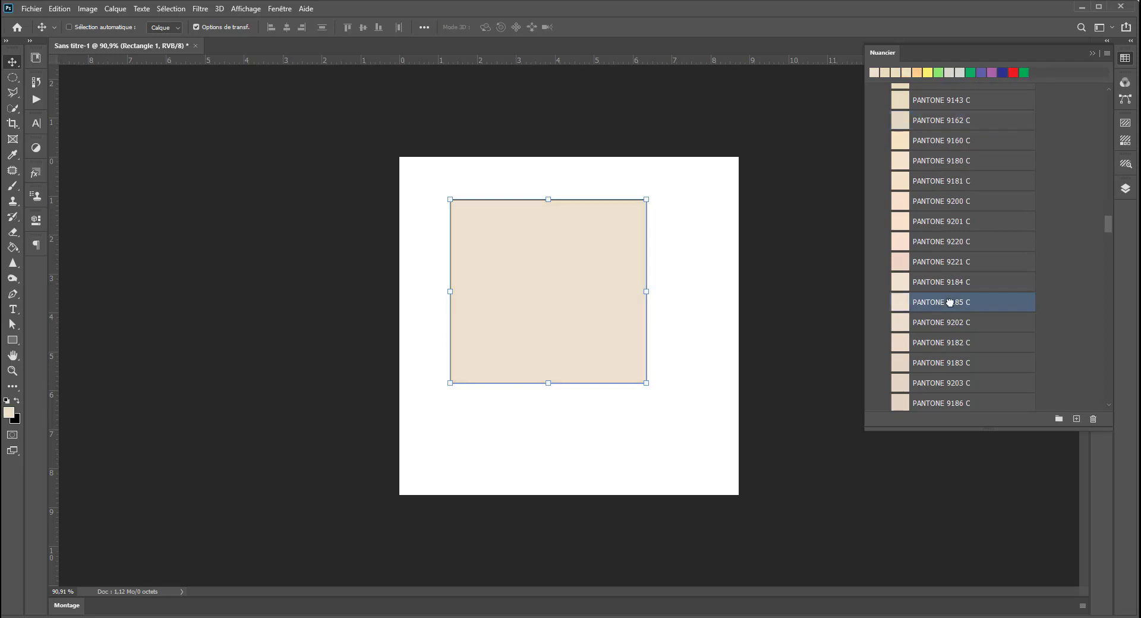
pyautogui.scroll(-5, 951, 302)
pyautogui.scroll(-5, 950, 302)
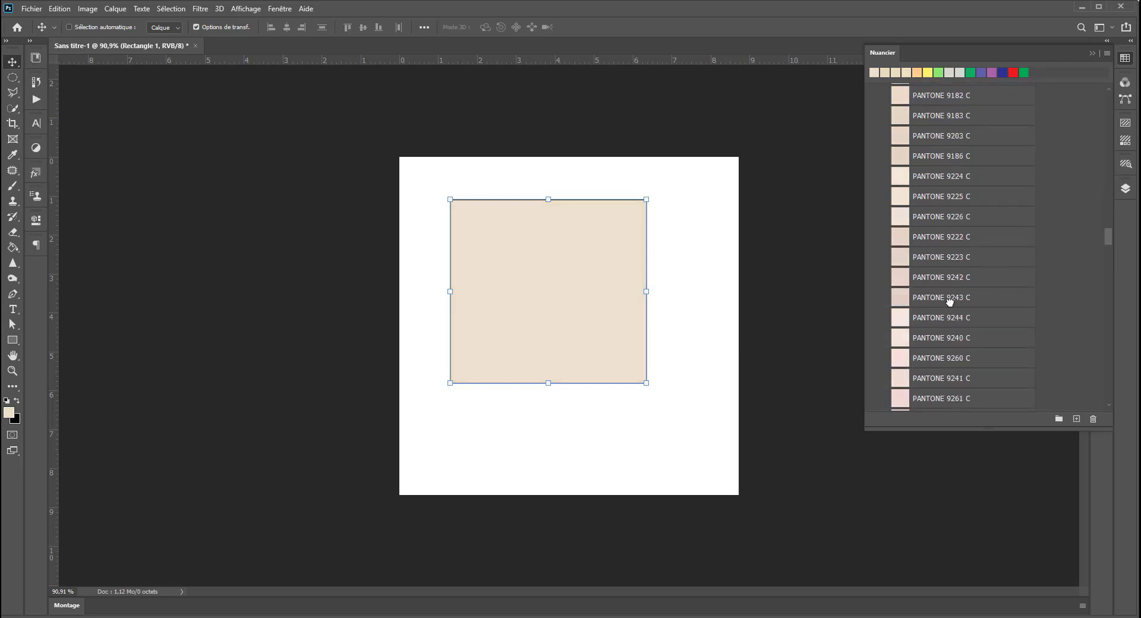
pyautogui.scroll(-3, 950, 304)
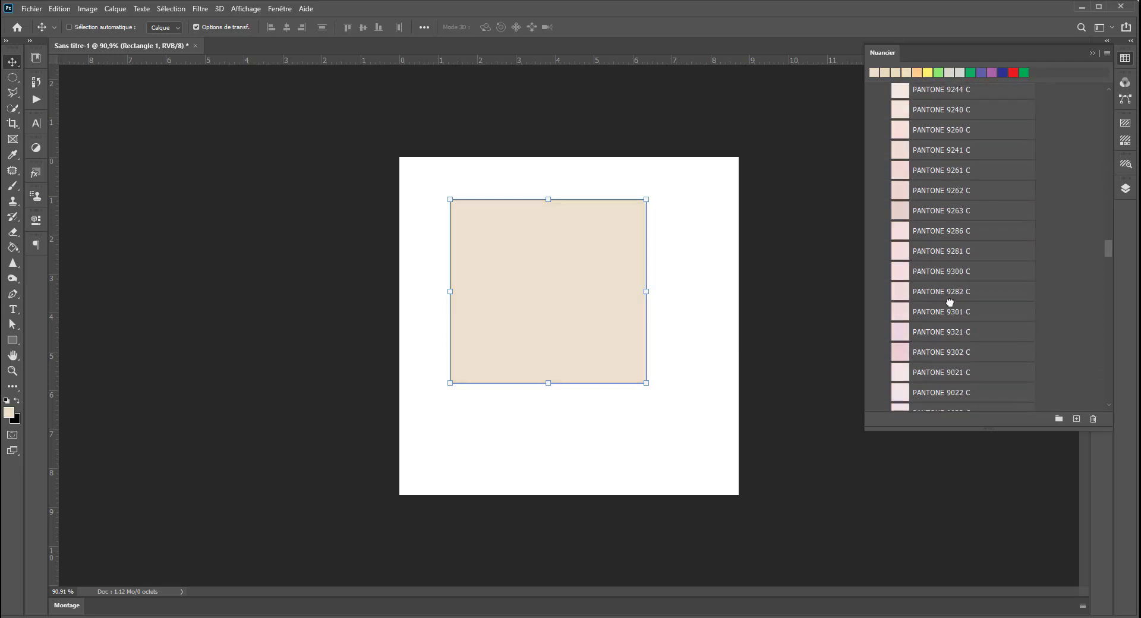
# - Fill the rectangle with PANTONE 927 C from the Pantone+ Pastels and Neons Coated group
pyautogui.moveTo(1108, 248); pyautogui.dragTo(1110, 372)
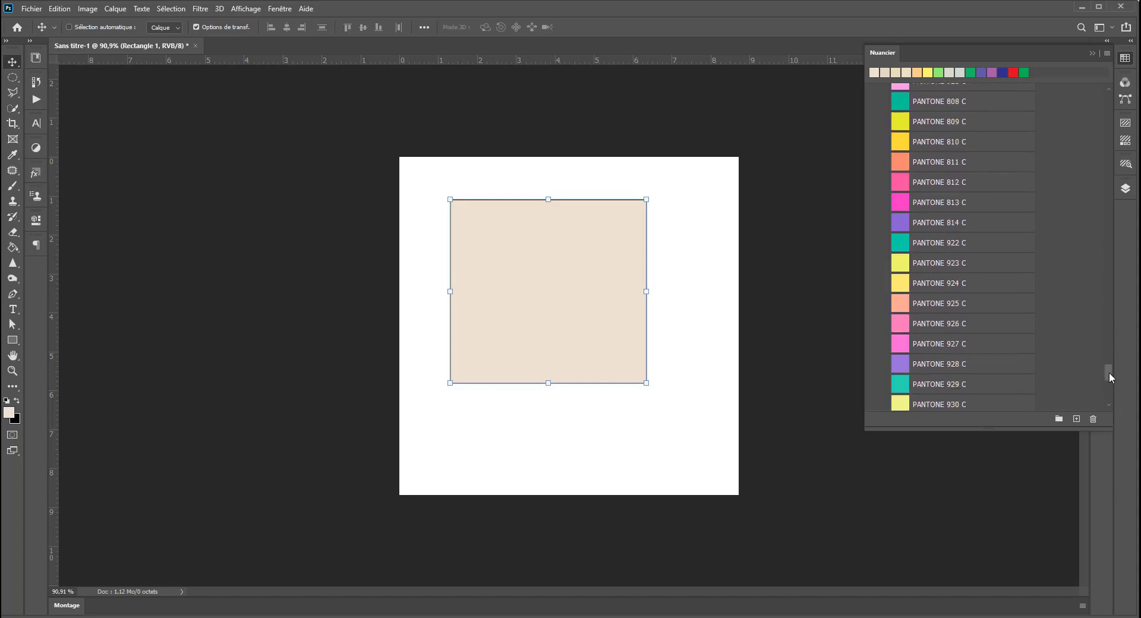
pyautogui.click(937, 344)
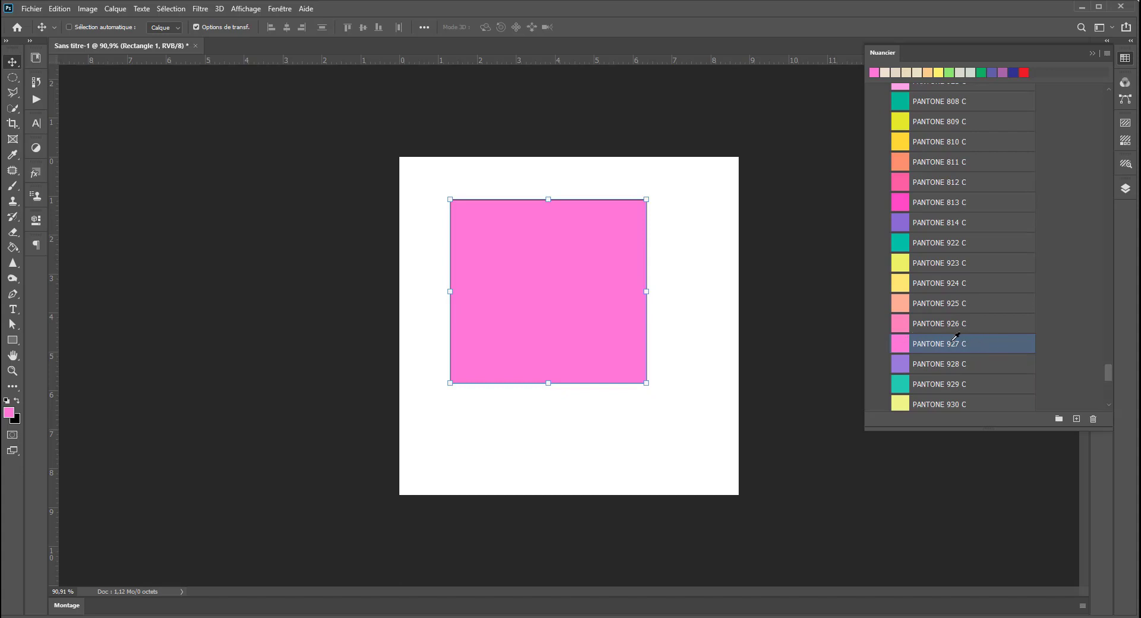
# - Expand the Couleurs filtre photo group, fill the rectangle with a blue Filtre refroidissant swatch and then Orange, and look through the remaining colours
pyautogui.moveTo(1112, 368); pyautogui.dragTo(1108, 413)
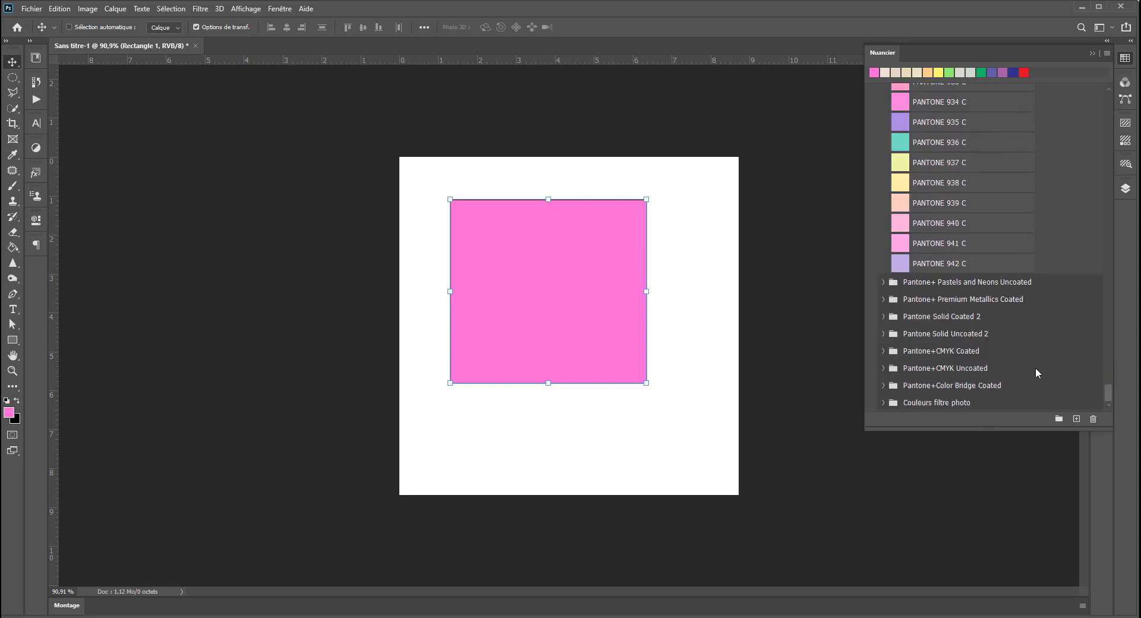
pyautogui.click(884, 402)
pyautogui.scroll(-3, 904, 381)
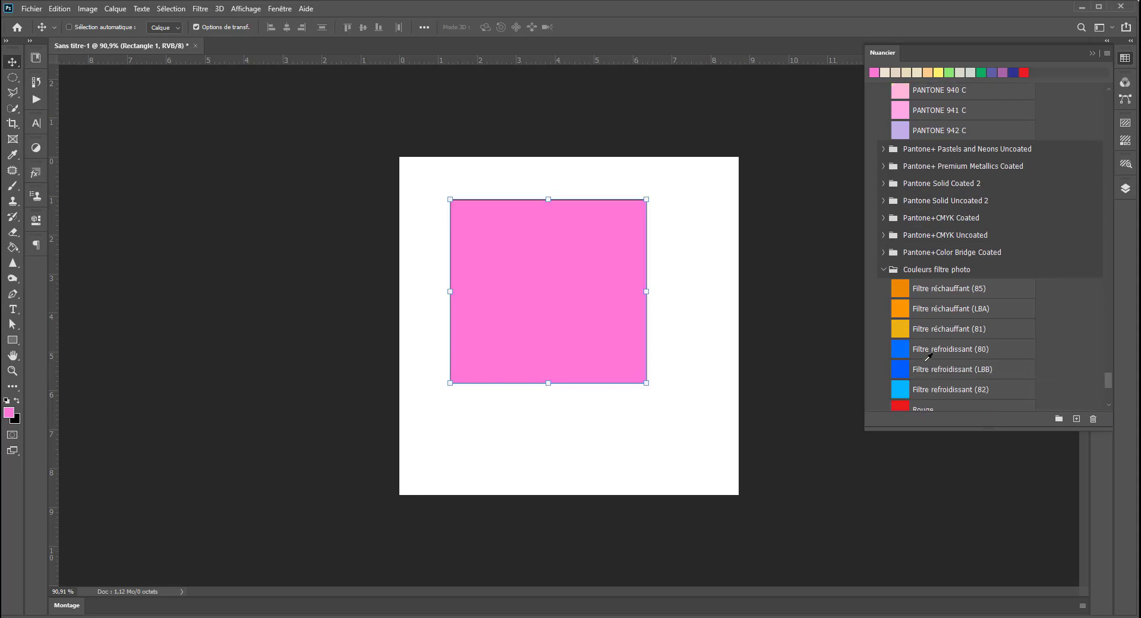
pyautogui.click(932, 360)
pyautogui.scroll(-2, 931, 364)
pyautogui.click(927, 364)
pyautogui.scroll(-3, 927, 366)
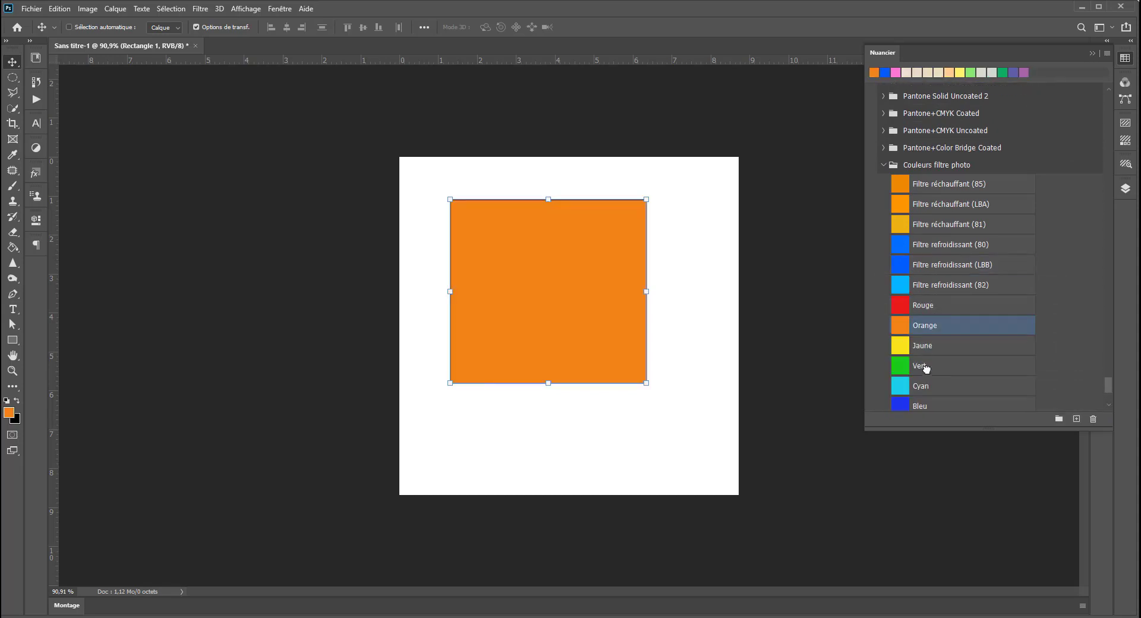
pyautogui.scroll(-4, 926, 369)
pyautogui.scroll(3, 926, 369)
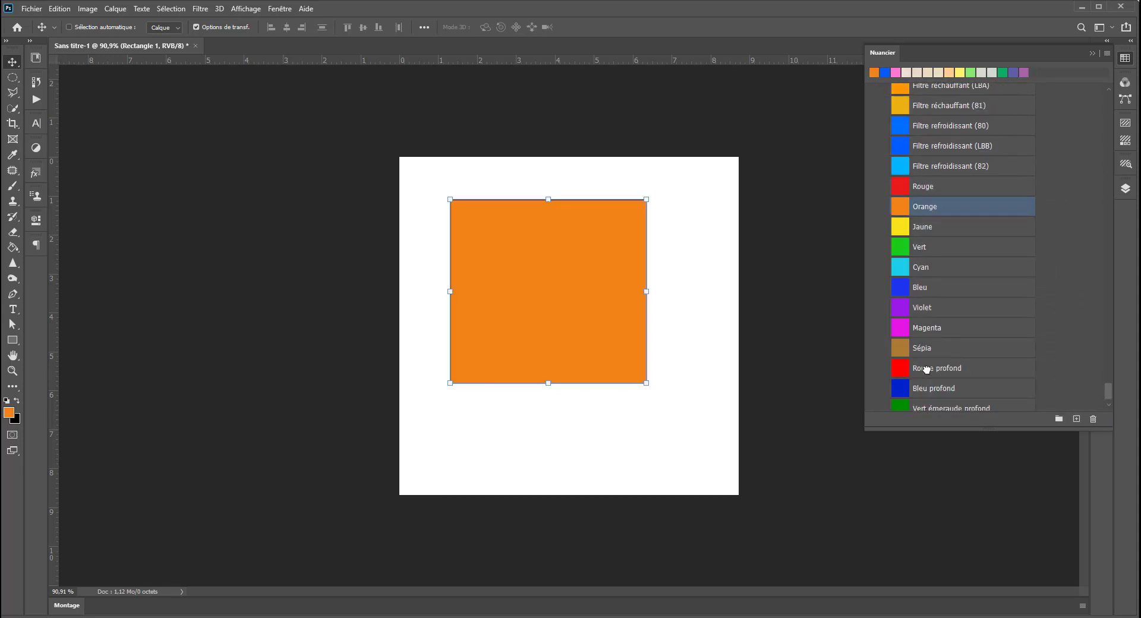
# - Display the swatches as large thumbnails (Grande vignette)
pyautogui.scroll(6, 926, 369)
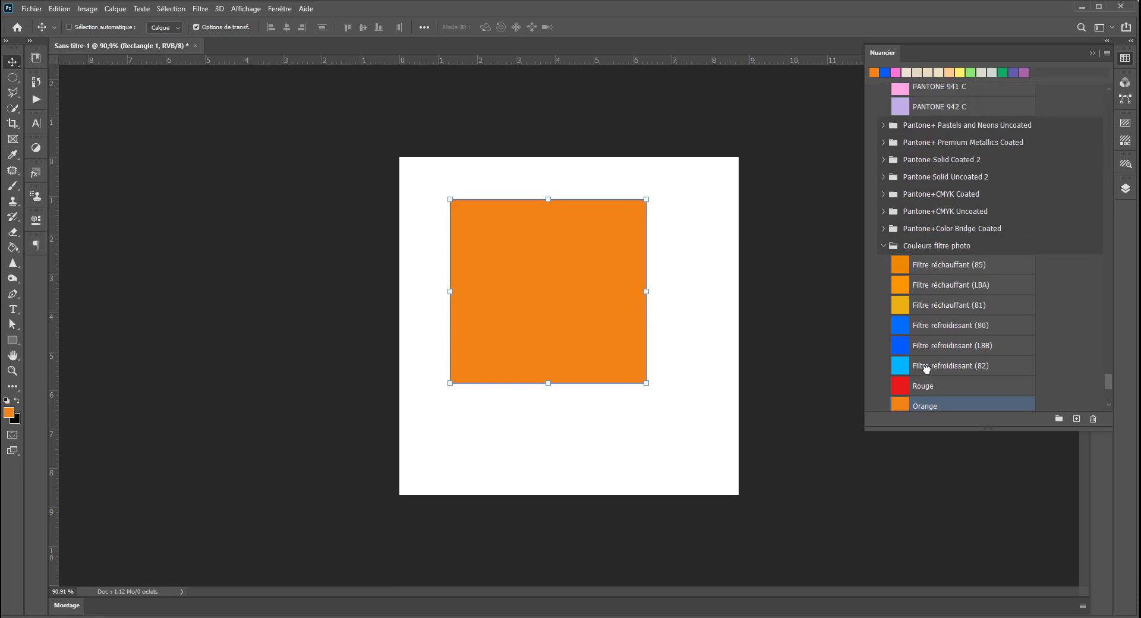
pyautogui.scroll(9, 927, 369)
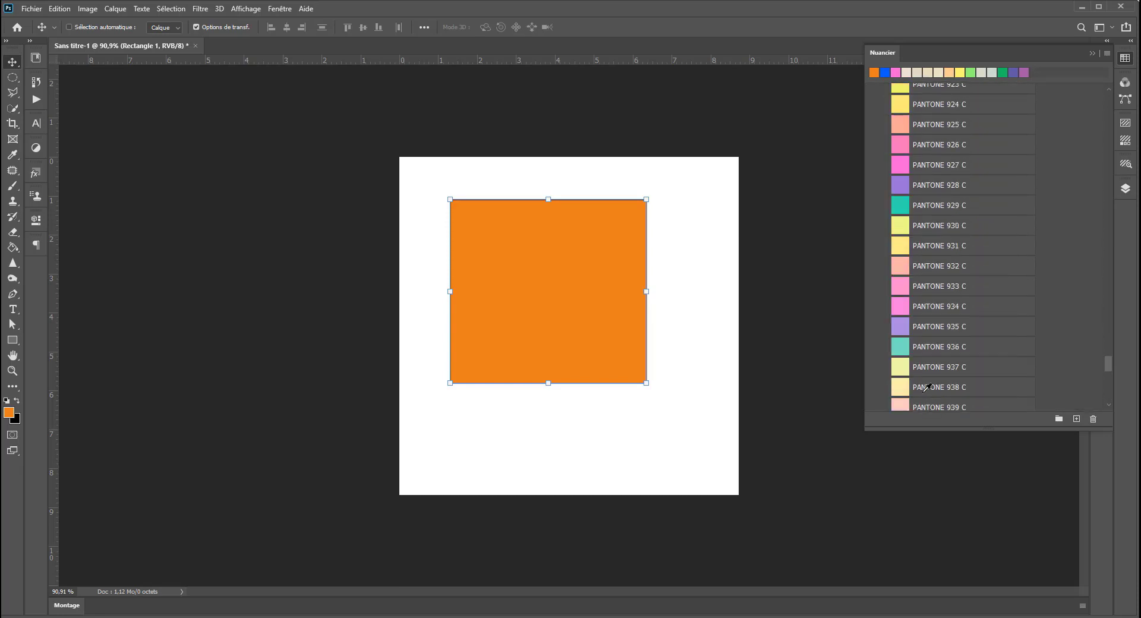
pyautogui.moveTo(1110, 359); pyautogui.dragTo(1107, 267)
pyautogui.click(1107, 54)
pyautogui.click(1023, 141)
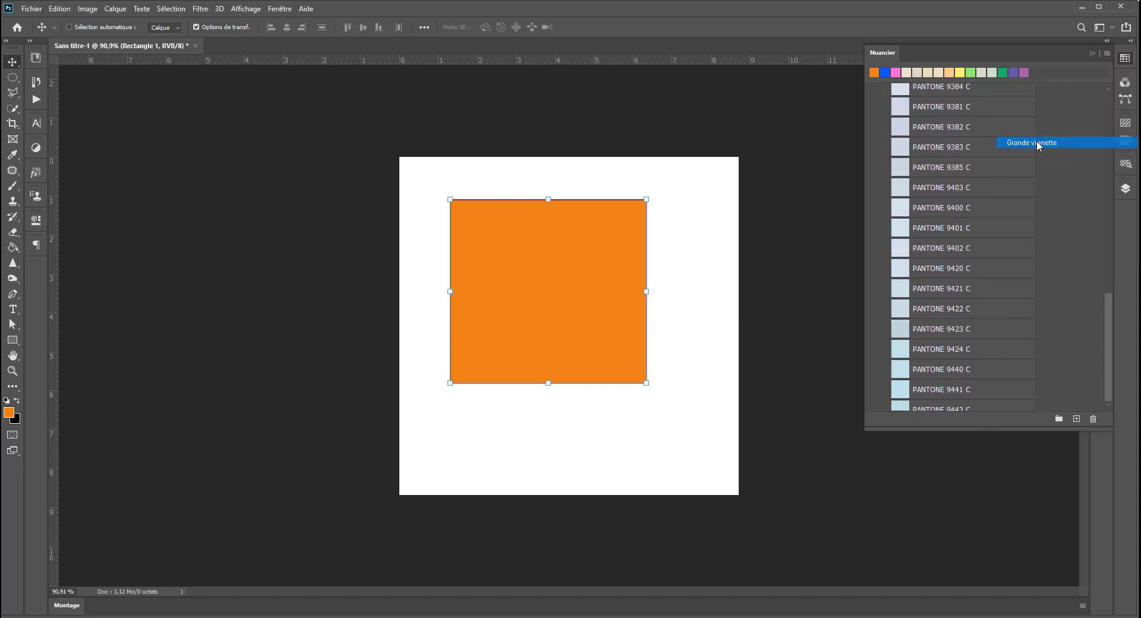
# - Collapse the Couleurs filtre photo and Pantone+ Pastels and Neons Coated groups
pyautogui.click(884, 367)
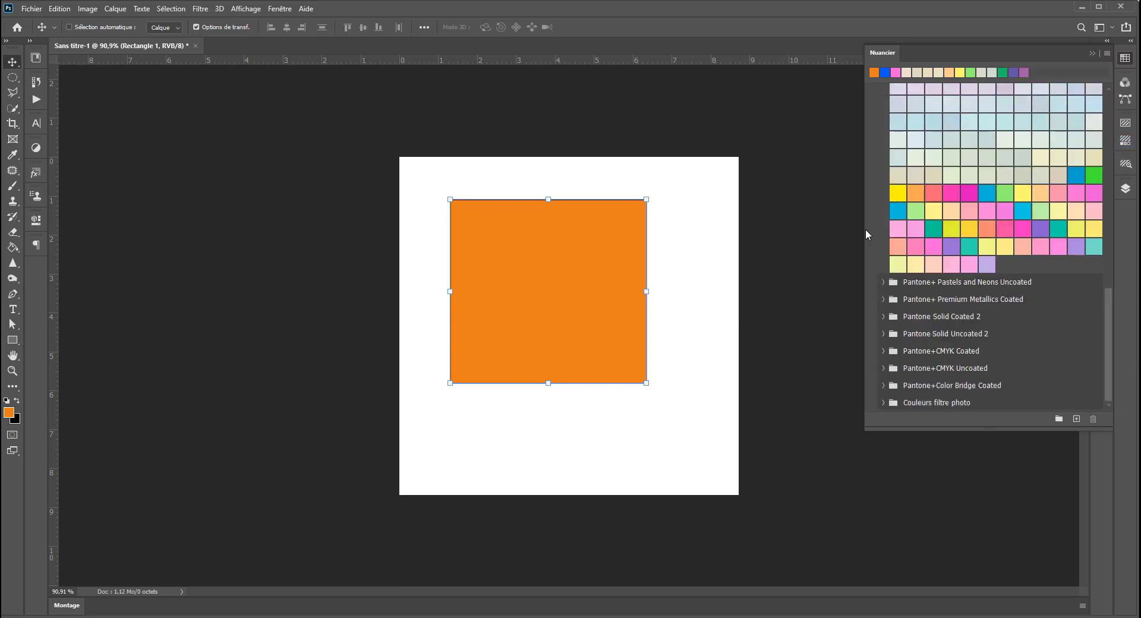
pyautogui.scroll(10, 880, 178)
pyautogui.click(885, 159)
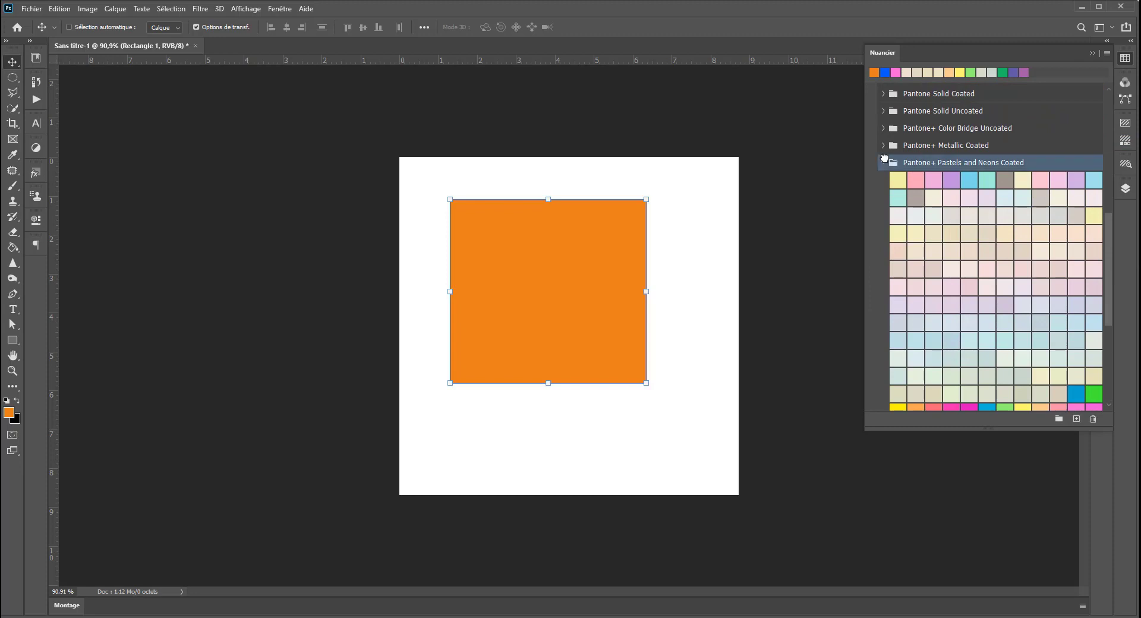
pyautogui.scroll(2, 877, 196)
pyautogui.click(883, 209)
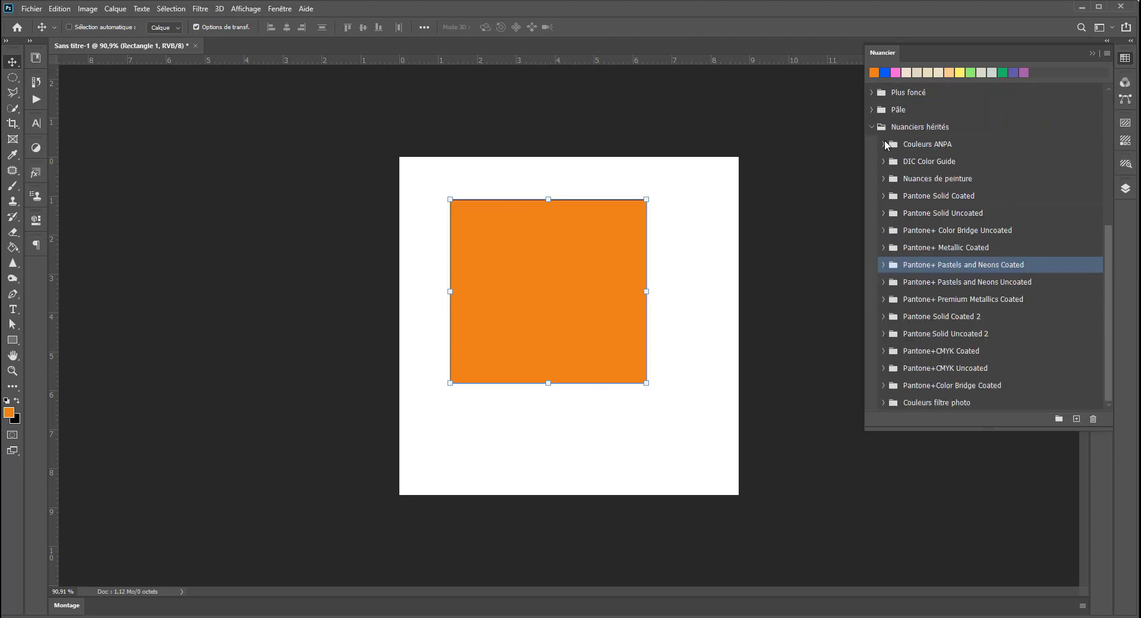
# - Expand the DIC Color Guide group to view its swatches, and collapse it again
pyautogui.click(886, 164)
pyautogui.click(885, 162)
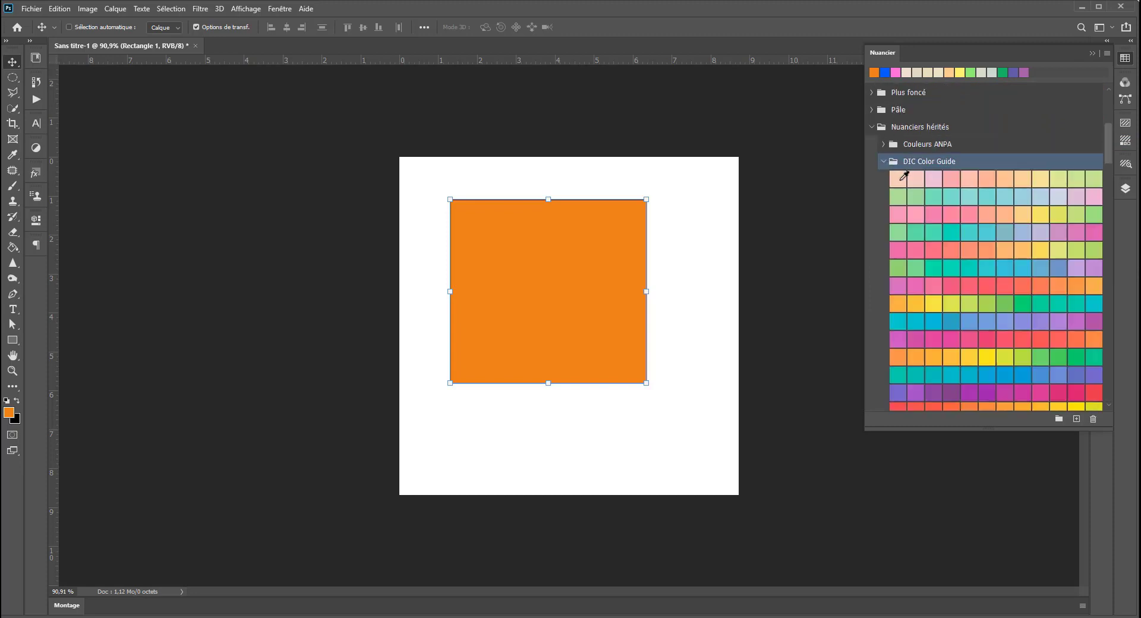
pyautogui.click(886, 162)
# - Expand the Couleurs ANPA group to look through its swatches, and collapse it again
pyautogui.click(887, 137)
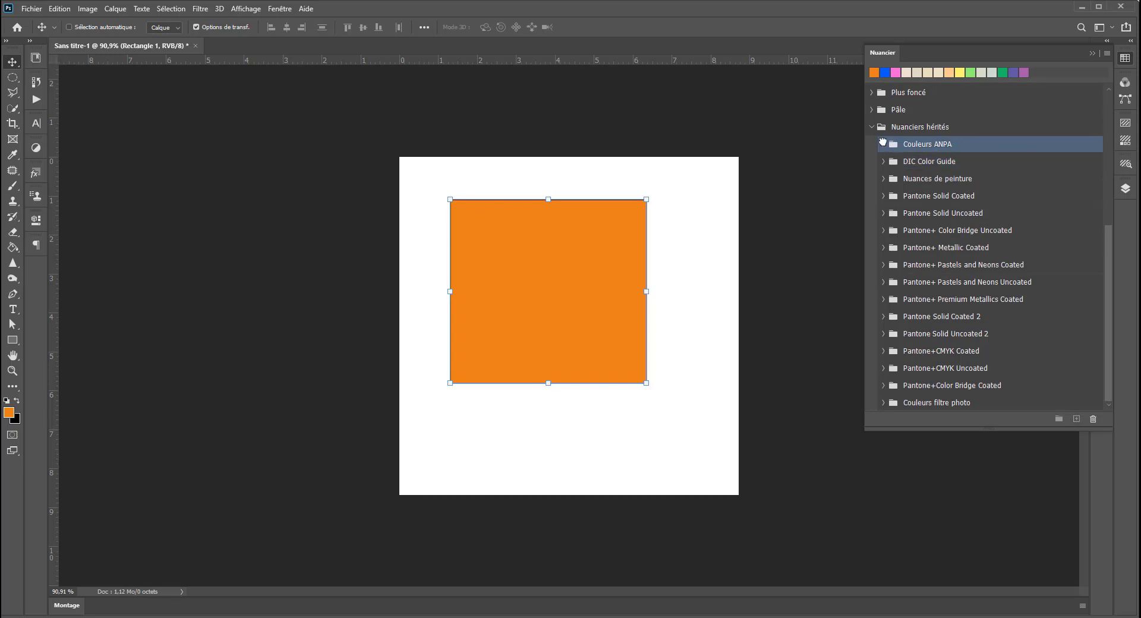
pyautogui.click(884, 144)
pyautogui.scroll(-2, 1040, 285)
pyautogui.scroll(1, 1010, 268)
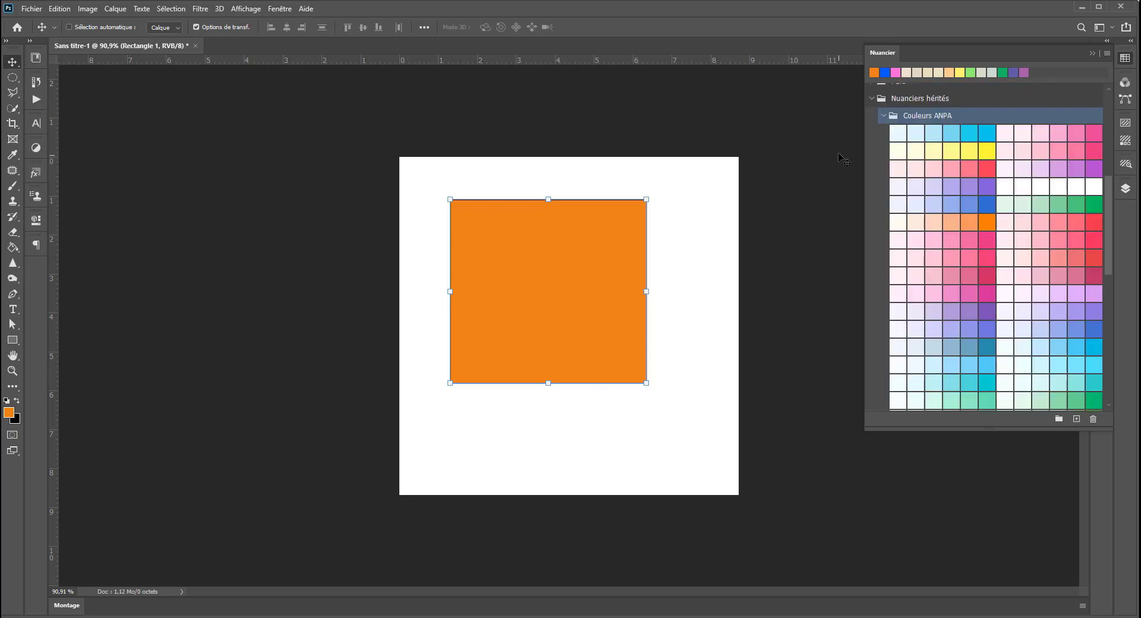
pyautogui.click(886, 125)
# - Collapse the Nuanciers hérités and Claire swatch groups
pyautogui.click(872, 127)
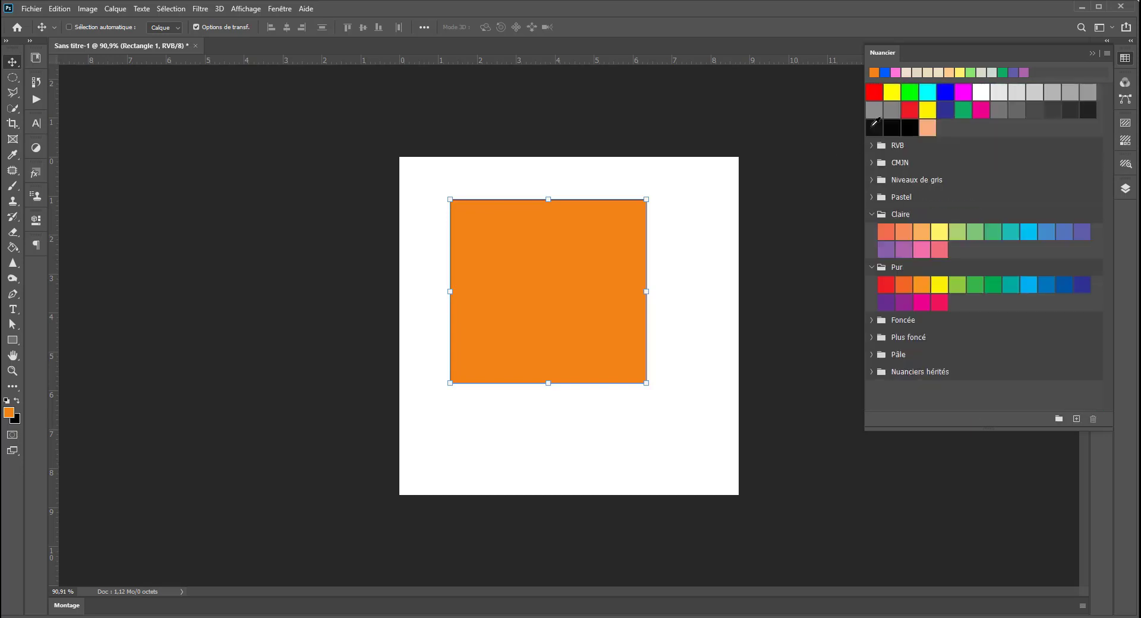
pyautogui.click(873, 214)
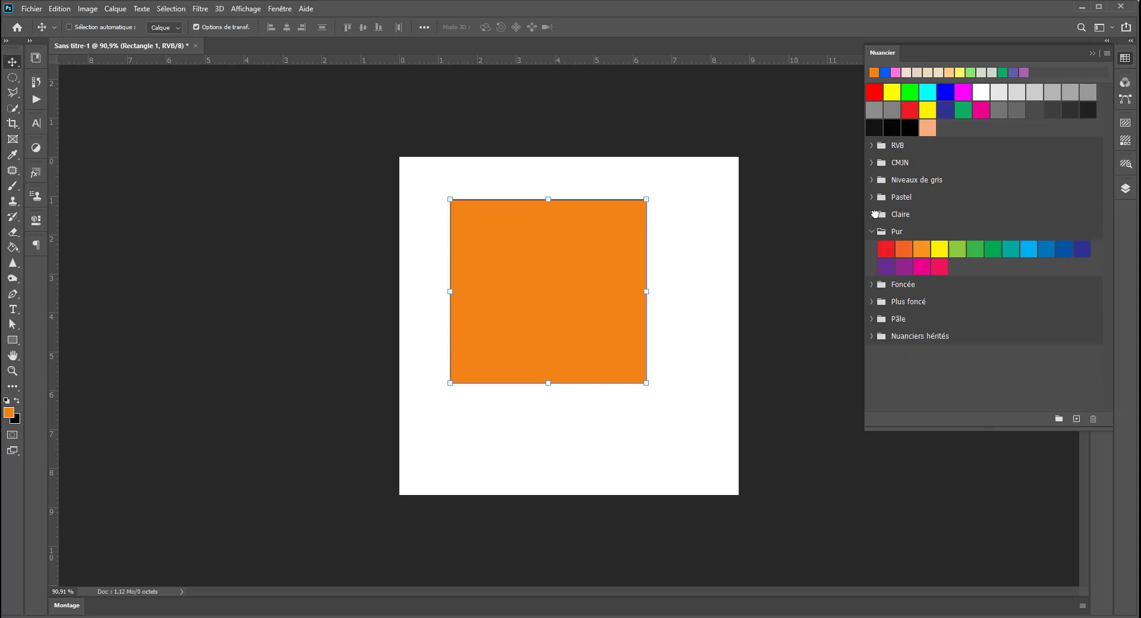